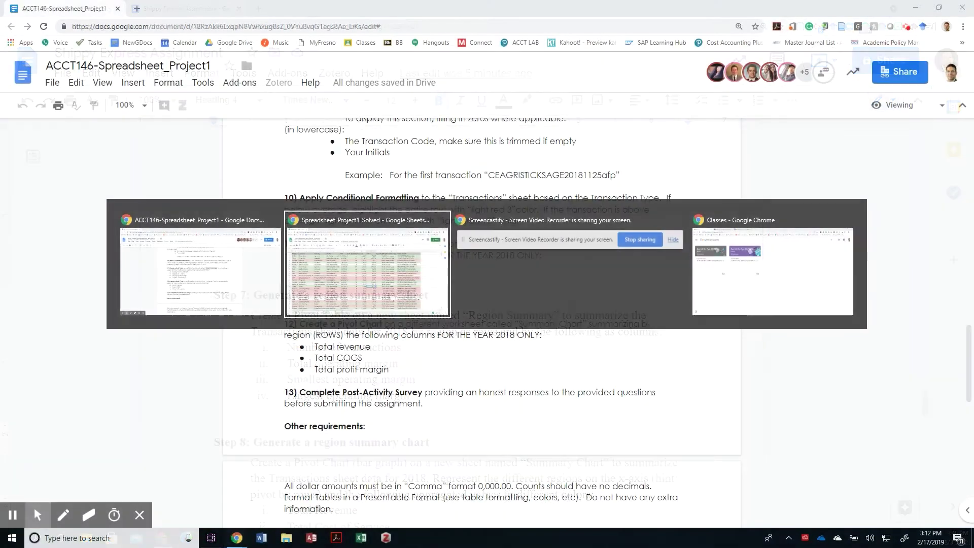
Step: Switch to the Spreadsheet_Project1_Solved spreadsheet and create a pivot table on a new sheet from all the Transactions data
key(alt+Tab)
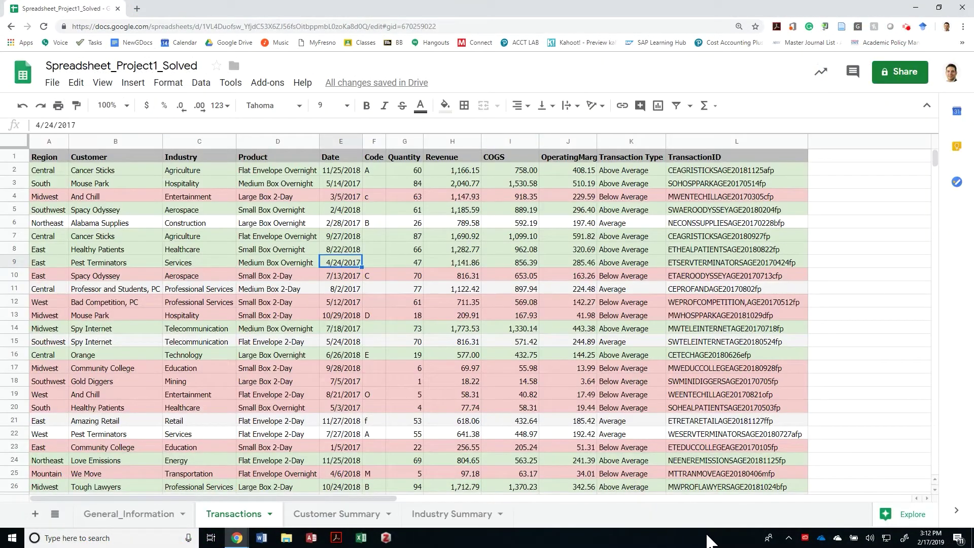
key(ctrl+a)
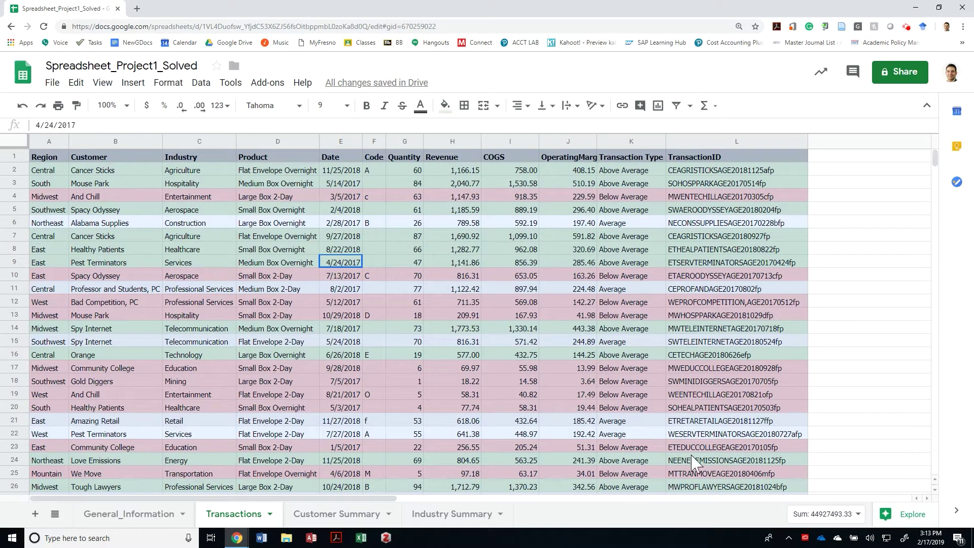
key(alt+d)
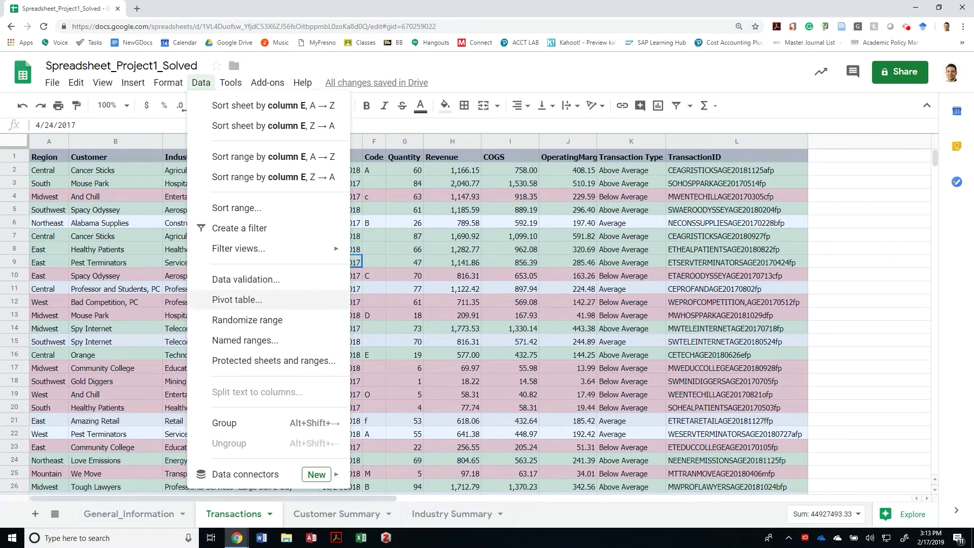
key(Right)
key(Left)
key(Down)
key(Down)
key(Down)
key(Down)
key(Down)
key(Down)
key(Down)
key(Down)
key(Down)
key(Return)
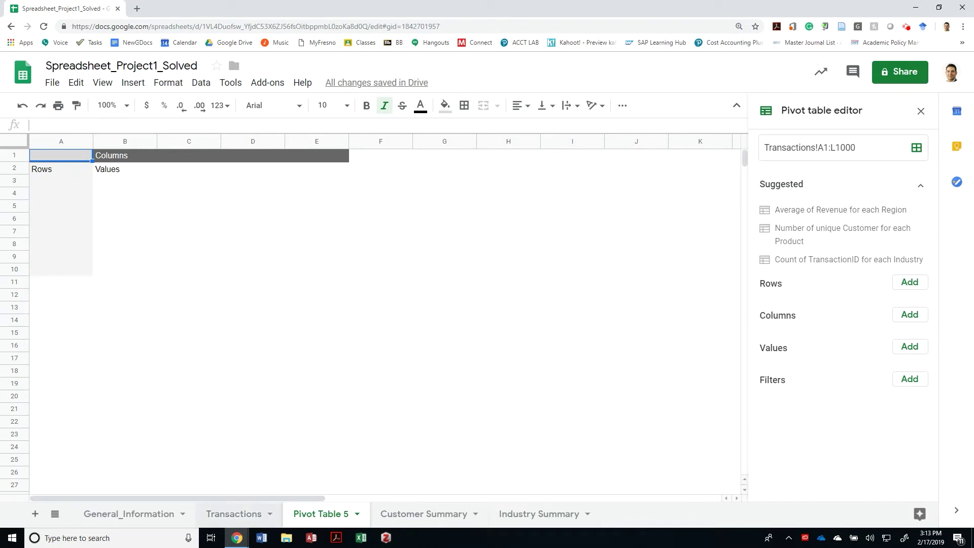
Step: Rename the new pivot table sheet as "Region Summary"
double_click(321, 514)
text(Region Summary)
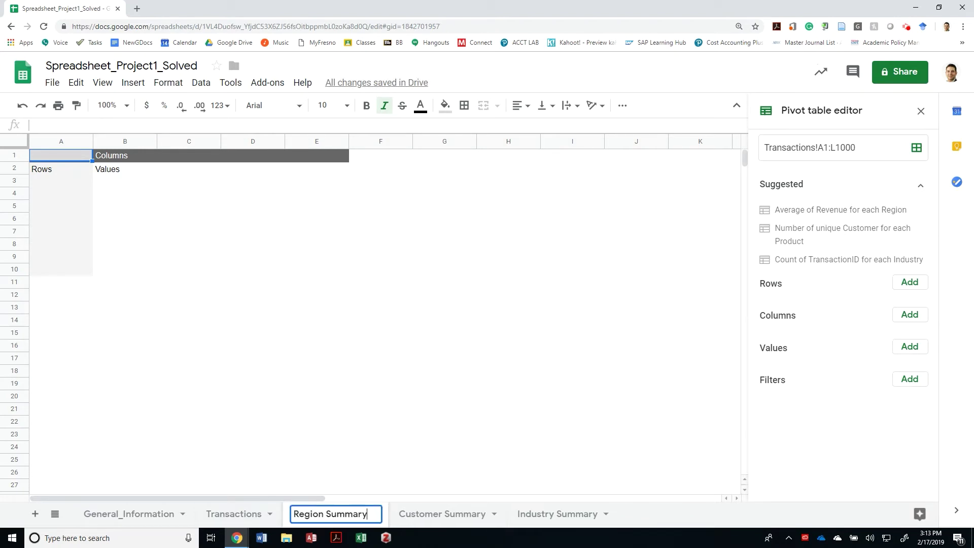
click(380, 344)
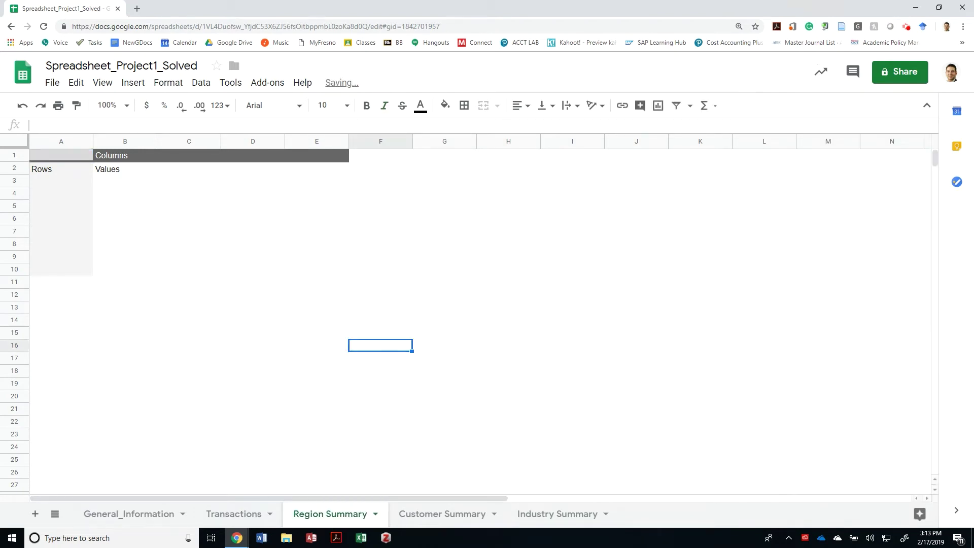
Step: Check the required row grouping in the assignment document and add Region as the pivot table's rows
key(alt+Tab)
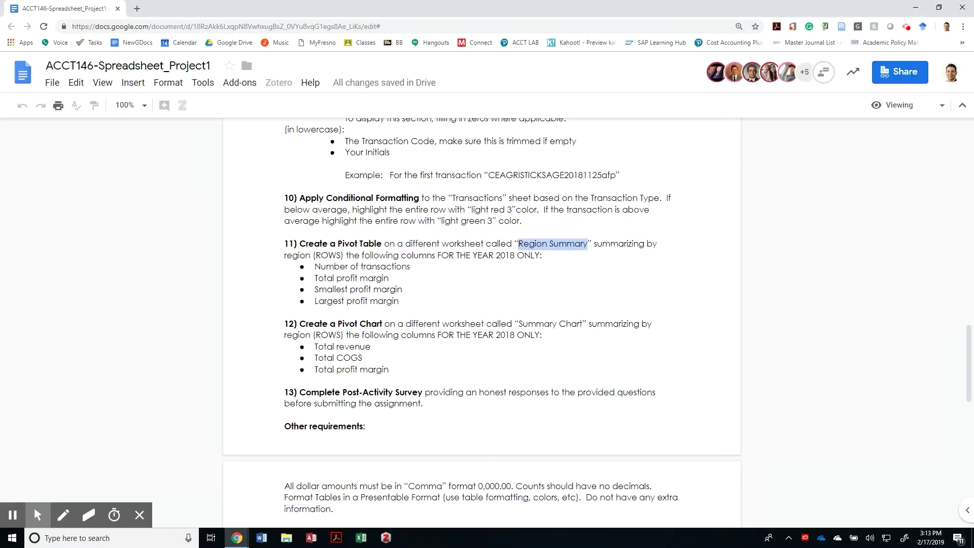
drag(292, 255, 328, 255)
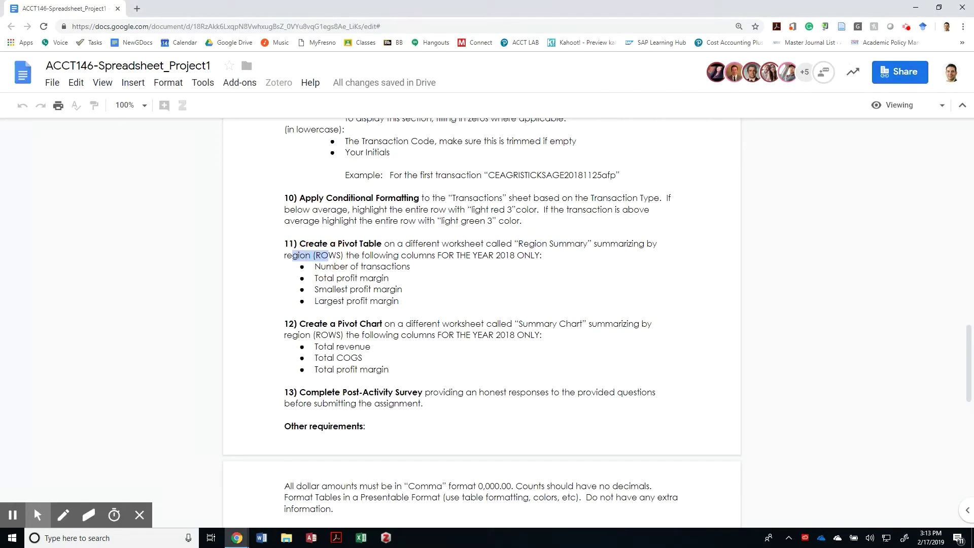
key(alt+Tab)
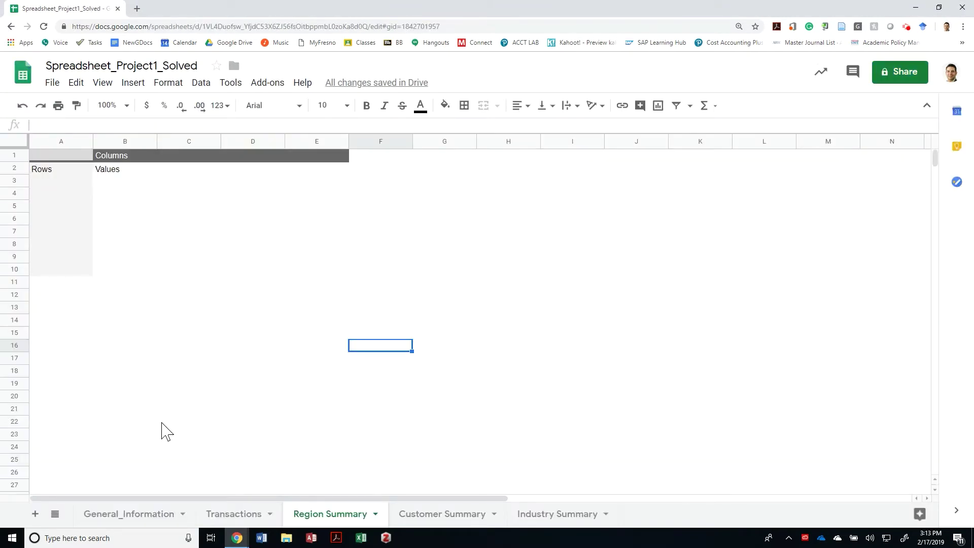
click(61, 206)
click(910, 282)
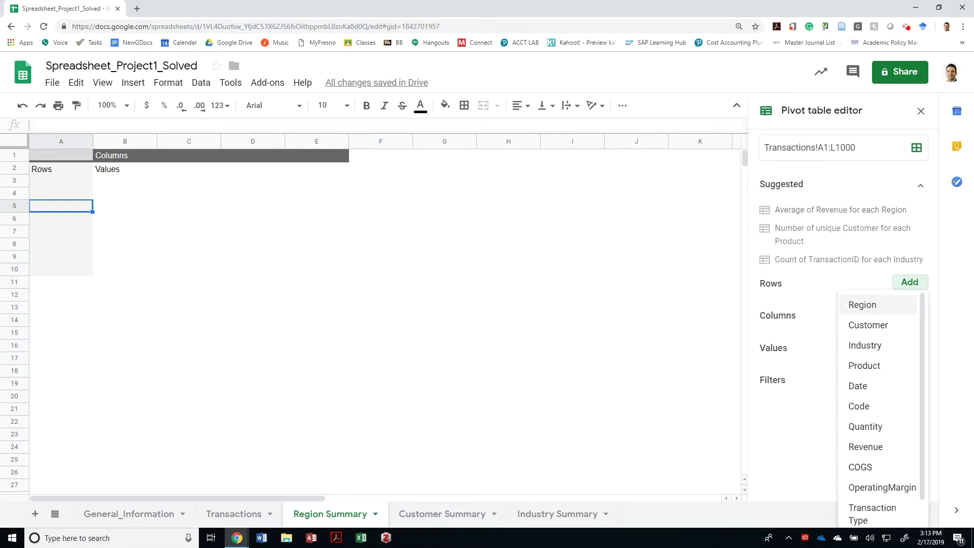
click(862, 304)
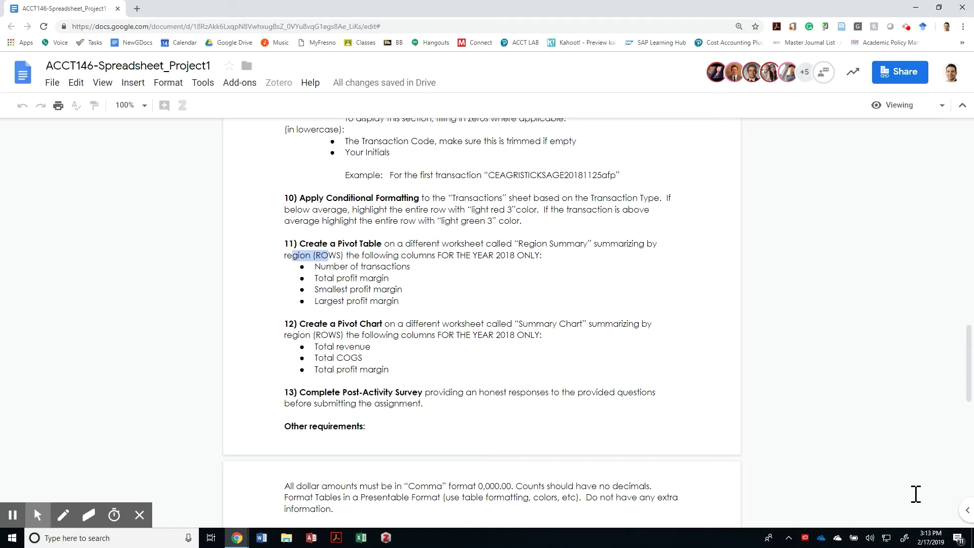
Step: Add a Date filter to the pivot table and choose the "Is between" condition for it
click(946, 512)
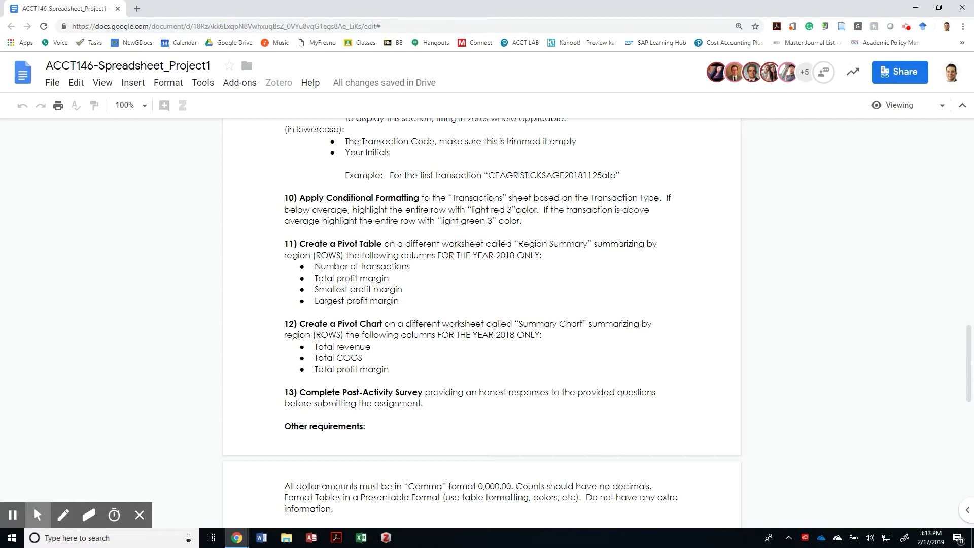
key(alt+Tab)
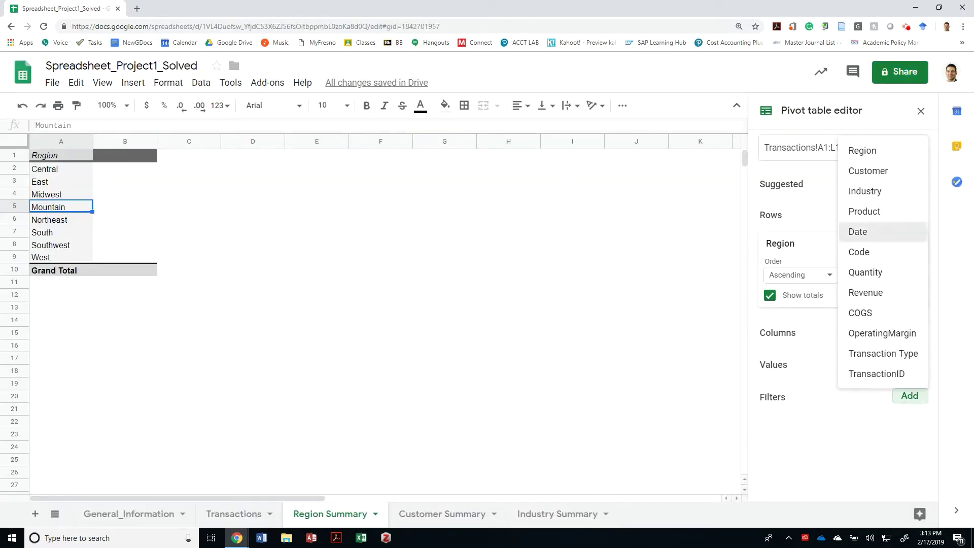
click(862, 231)
click(842, 456)
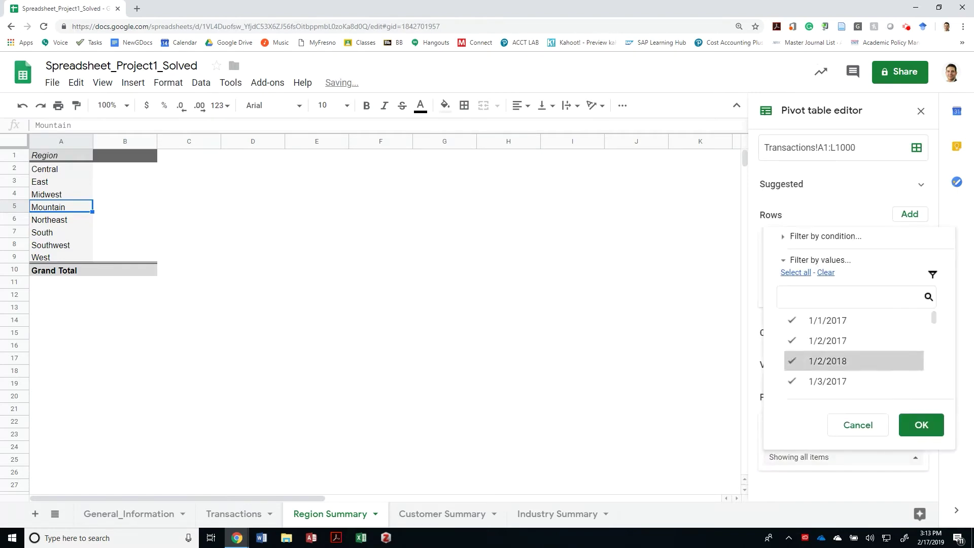
click(825, 236)
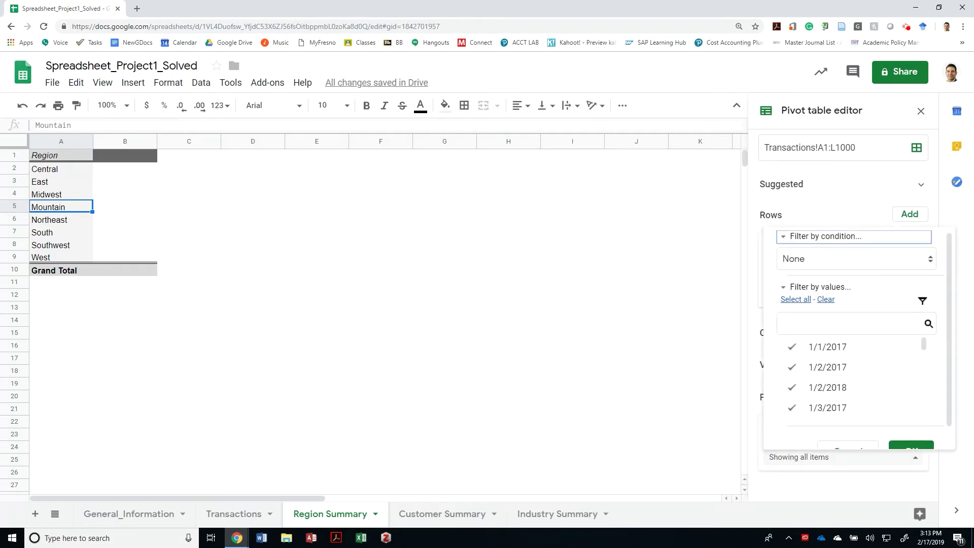
click(855, 258)
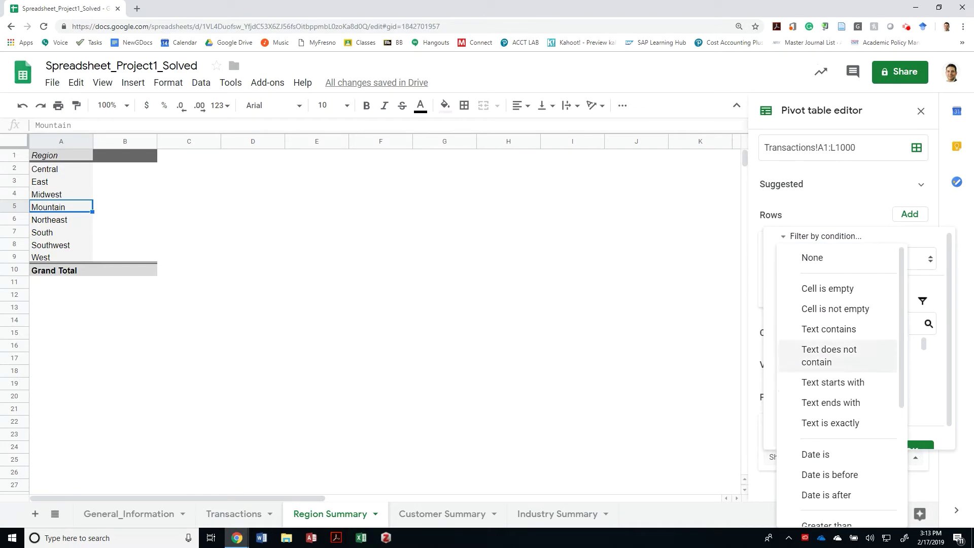
scroll(838, 424, down, 1)
scroll(842, 385, down, 2)
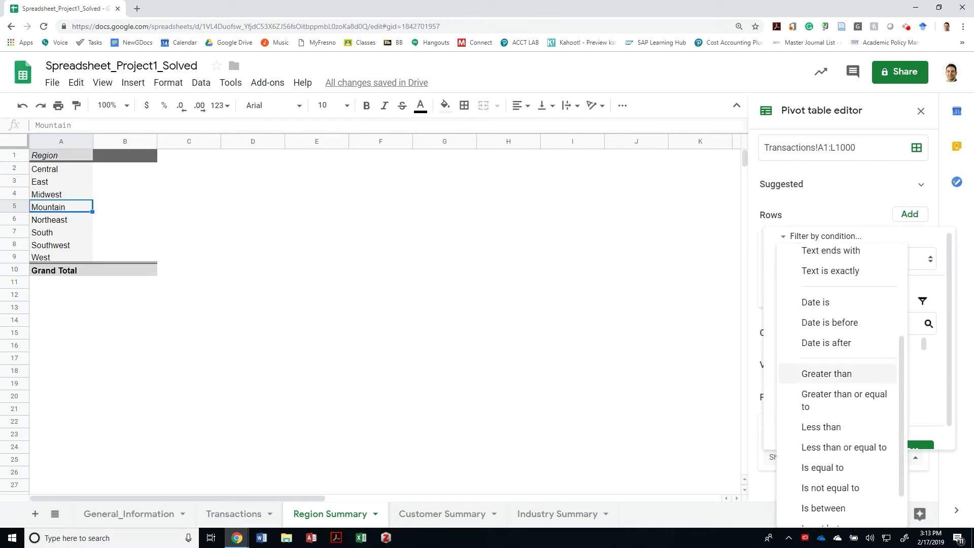
scroll(841, 380, down, 1)
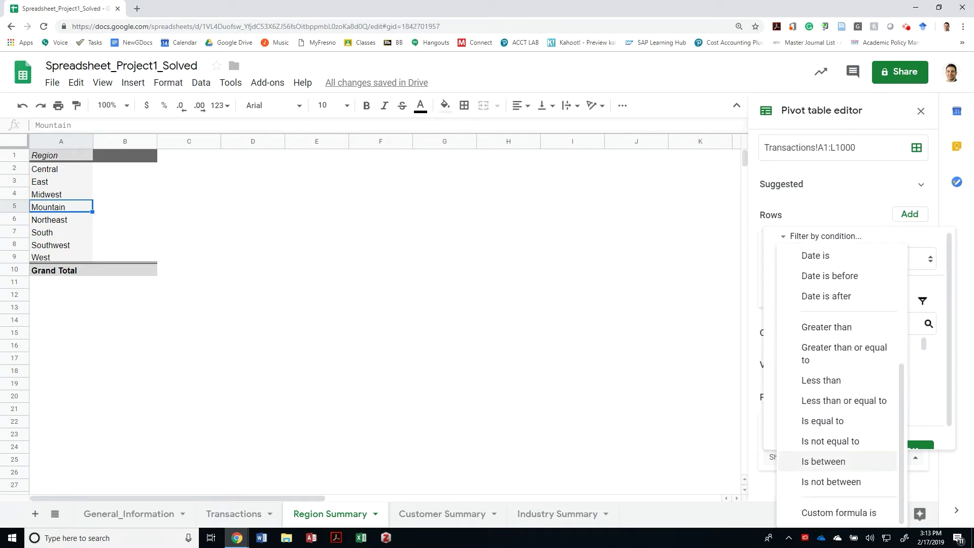
click(823, 461)
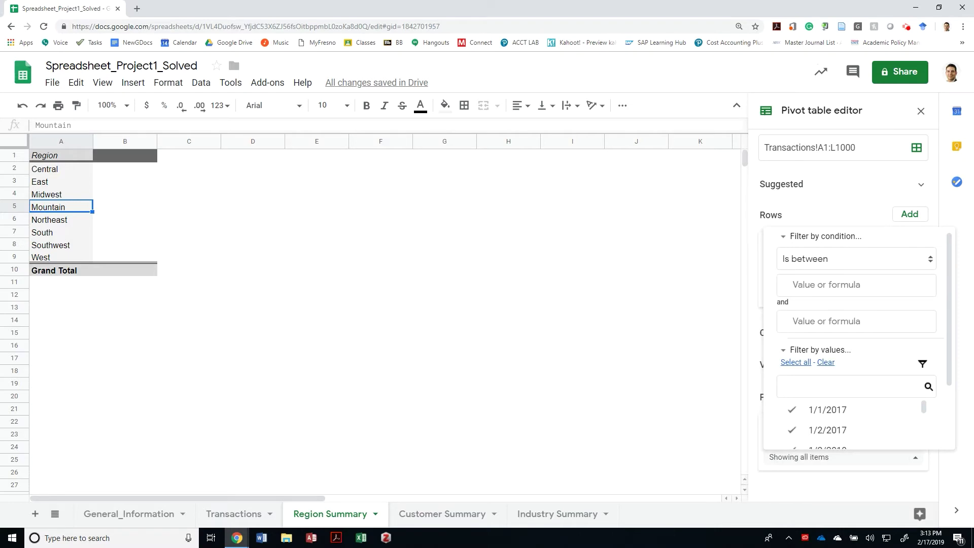
Step: Set the Date filter's range from 1/1/2018 to 12/31/2018 and apply it
text(1/1/2018)
key(Tab)
text(1)
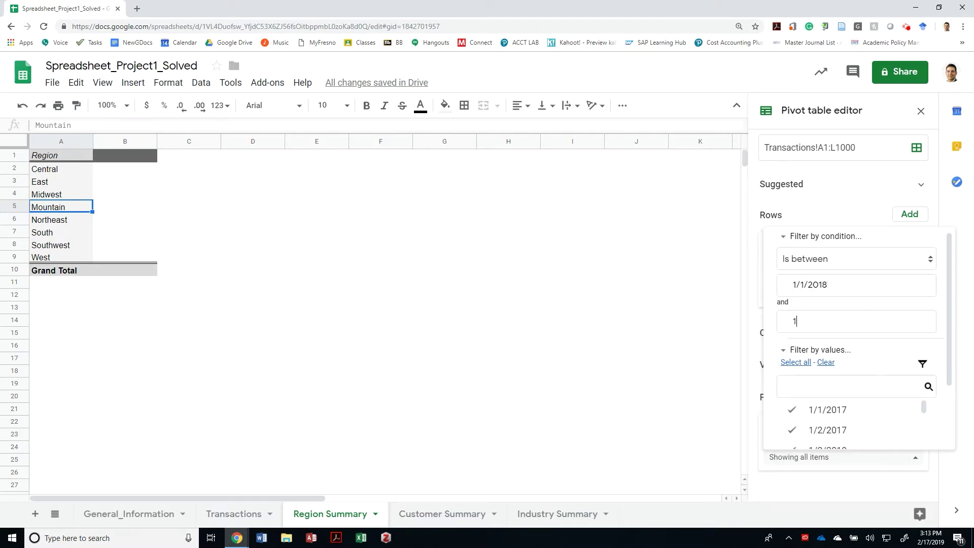
text(2/31/2018)
scroll(857, 355, down, 5)
click(910, 429)
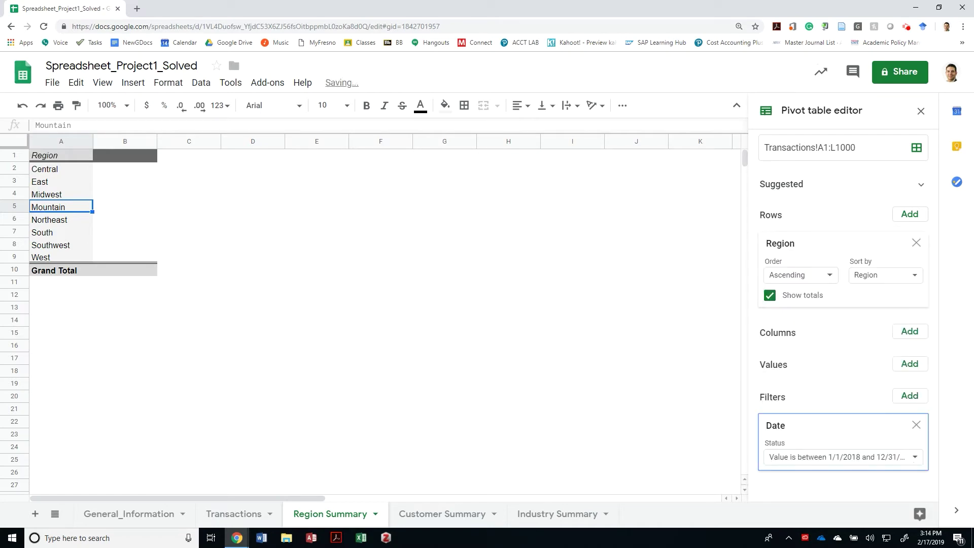
Step: Consult the required columns in the assignment document and add Customer to the pivot table's values as a count
click(252, 320)
click(124, 219)
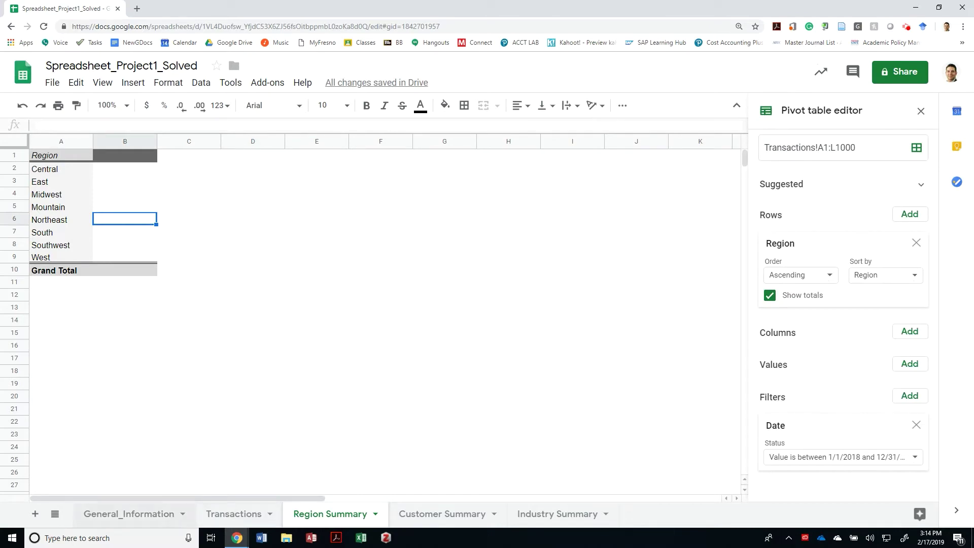
key(alt+Tab)
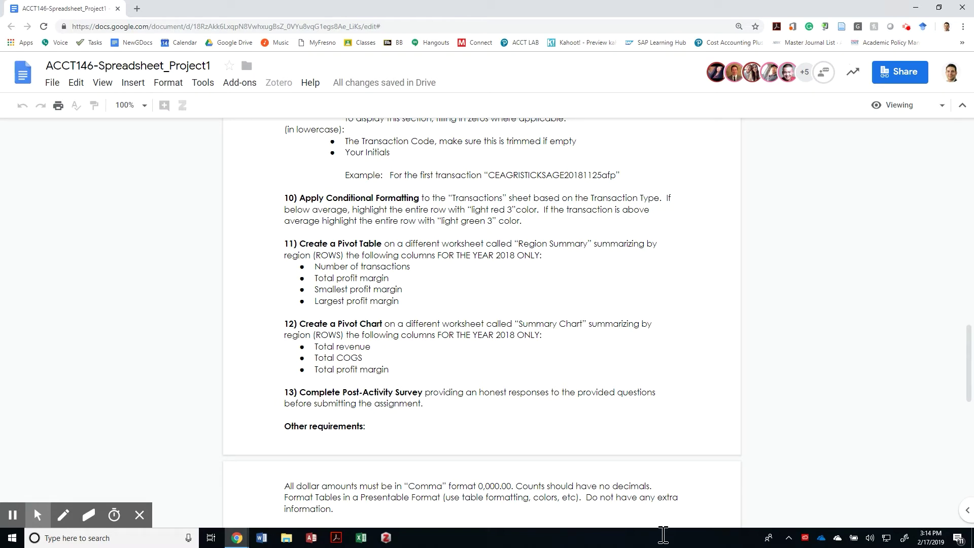
key(alt+Tab)
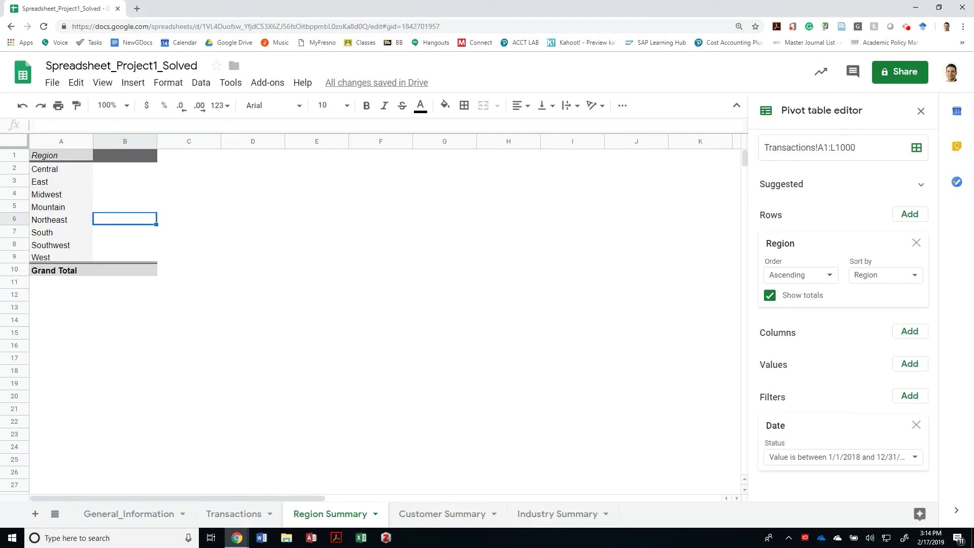
click(910, 363)
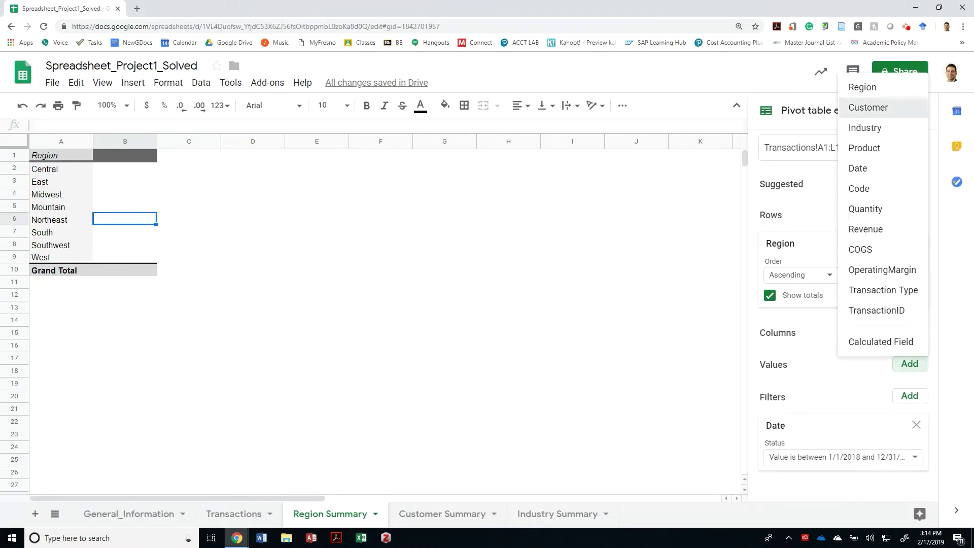
click(883, 108)
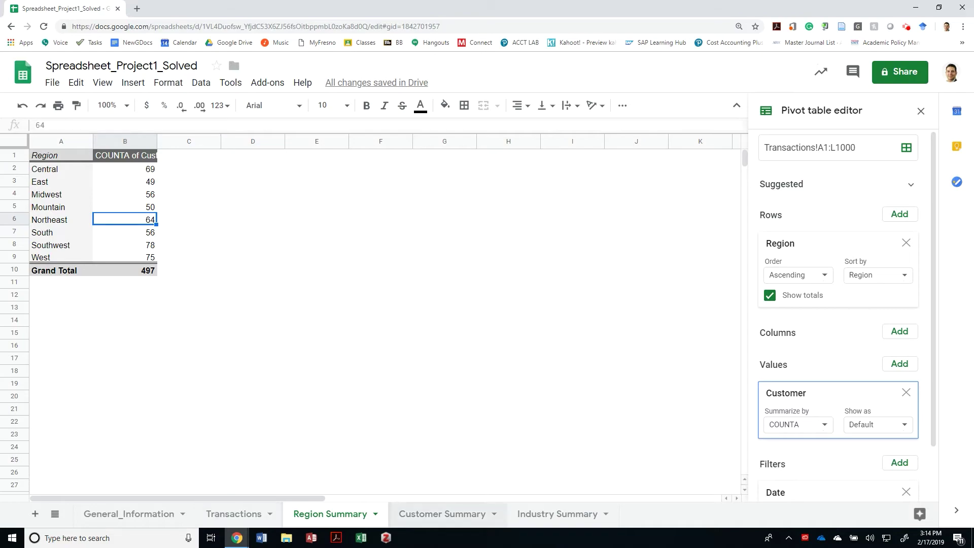
Step: Check the transaction count subtotal on the Customer Summary sheet against the pivot table, and return to the Region Summary sheet
click(442, 513)
scroll(479, 319, down, 4)
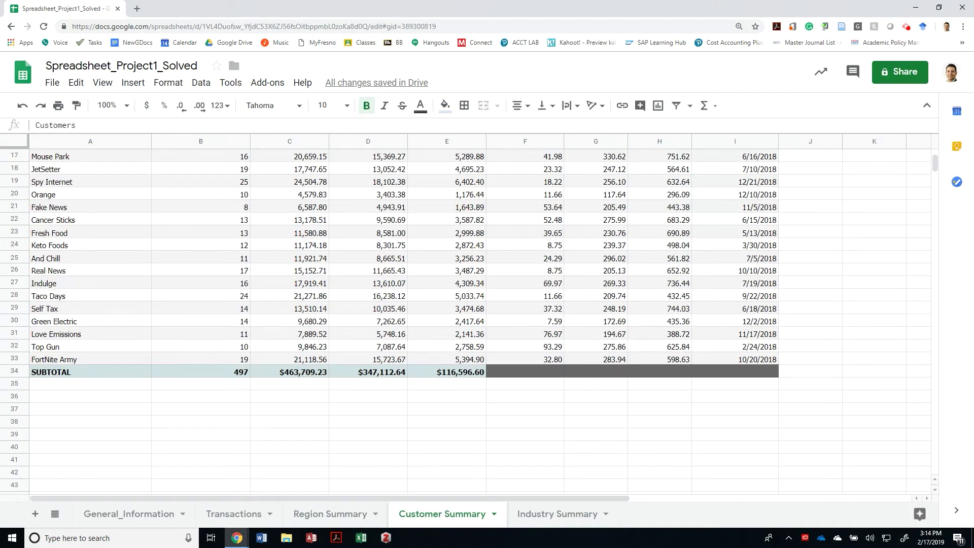
key(ctrl+Home)
scroll(456, 320, down, 3)
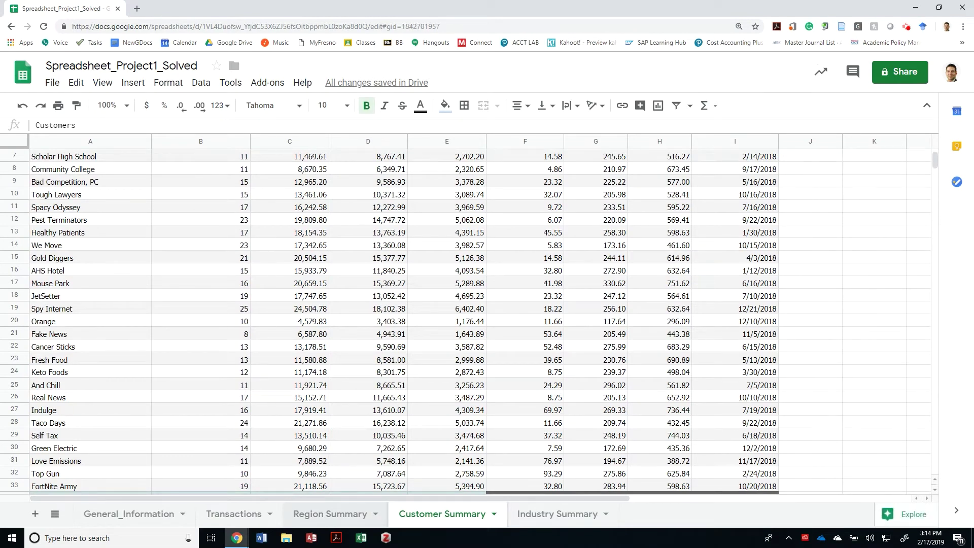
key(ctrl+shift+Page_Up)
Step: Copy "Number of transactions" from the assignment document and use it as the header of the pivot table's customer count column
key(ctrl+Up)
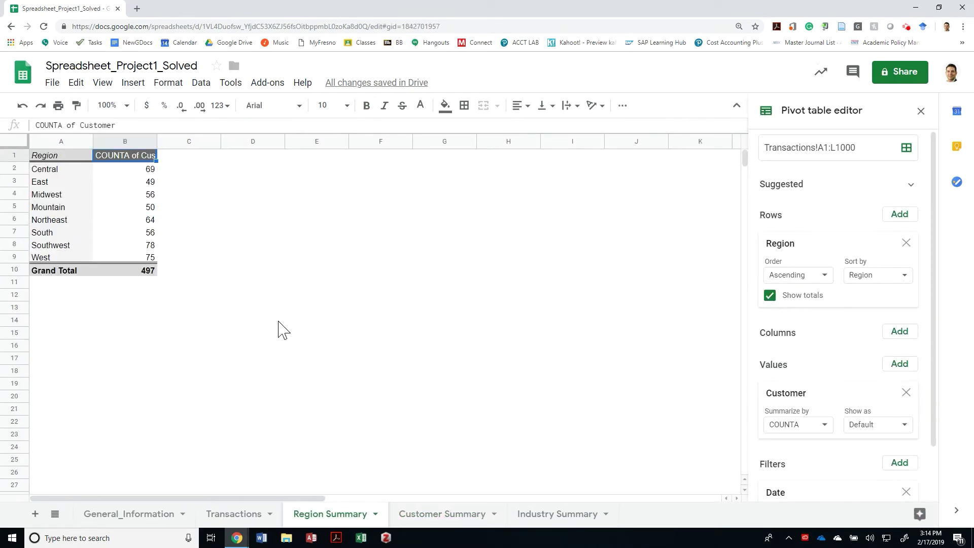
key(alt+Tab)
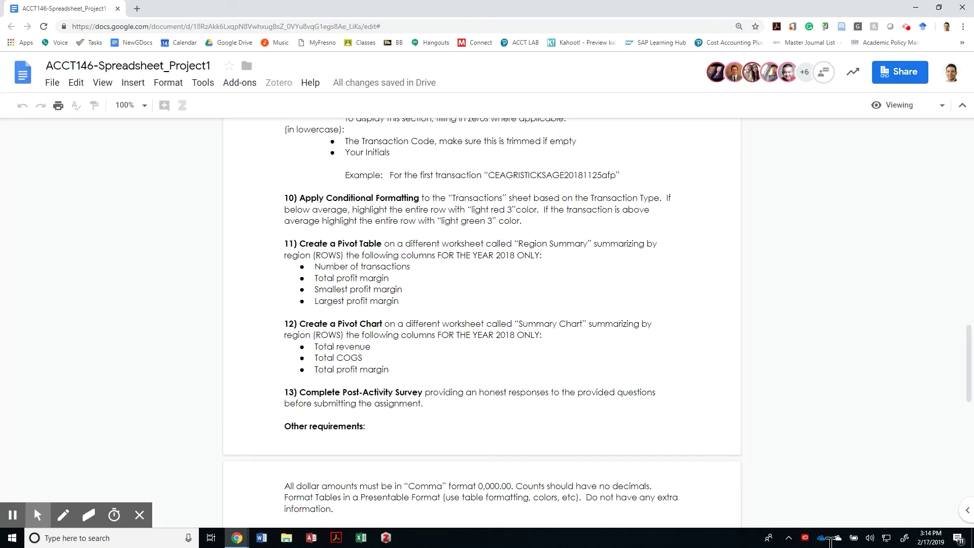
drag(410, 266, 304, 265)
key(ctrl+c)
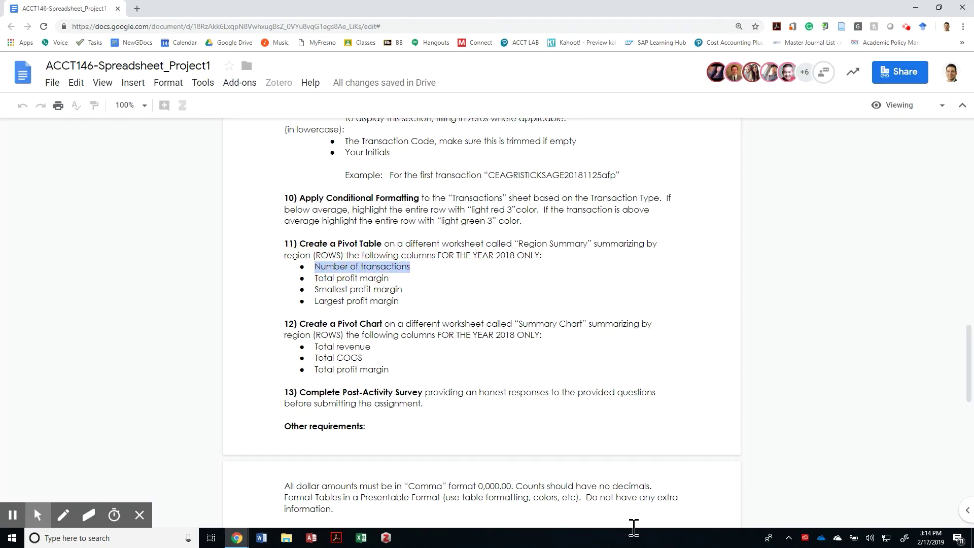
key(alt+Tab)
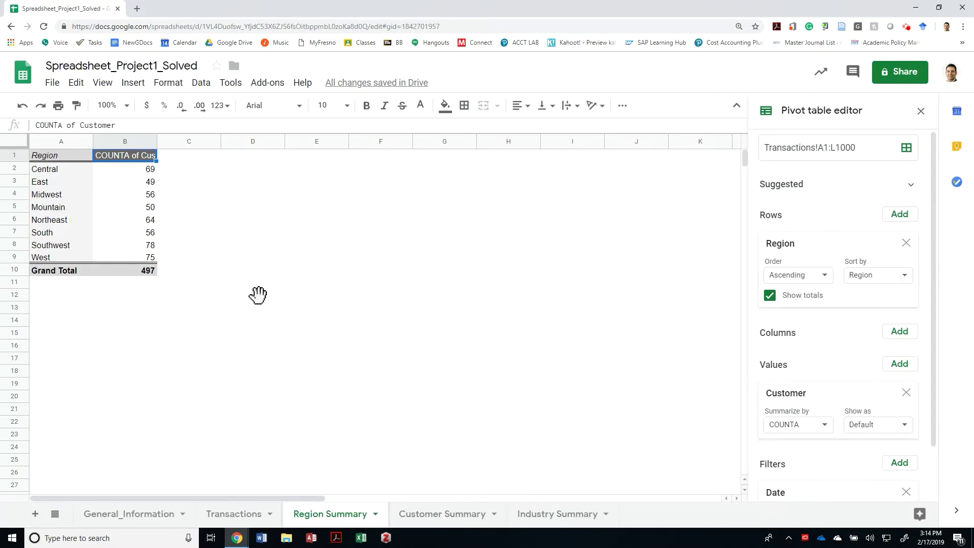
key(ctrl+v)
key(Return)
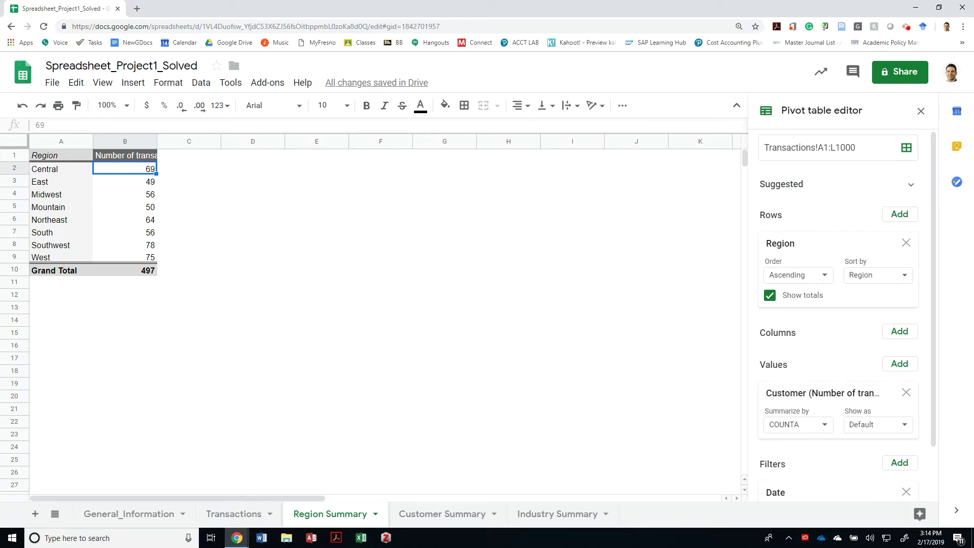
Step: Consult the required columns in the assignment document and add OperatingMargin to the pivot table's values as a sum
scroll(845, 314, down, 2)
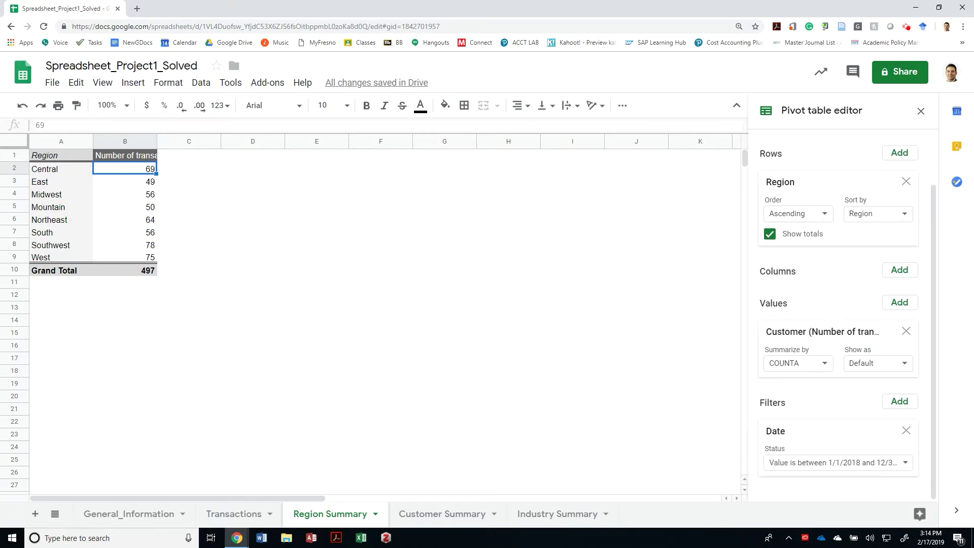
key(alt+Tab)
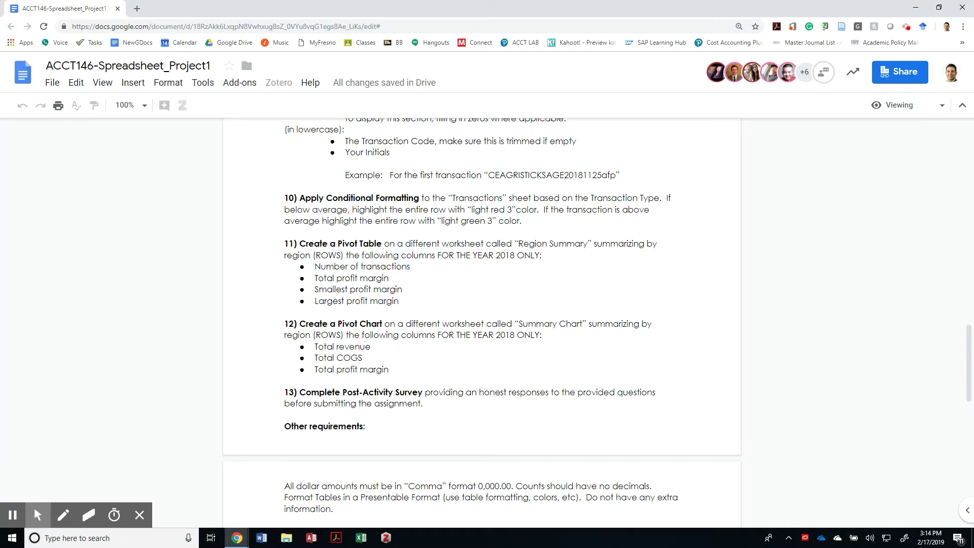
key(alt+Tab)
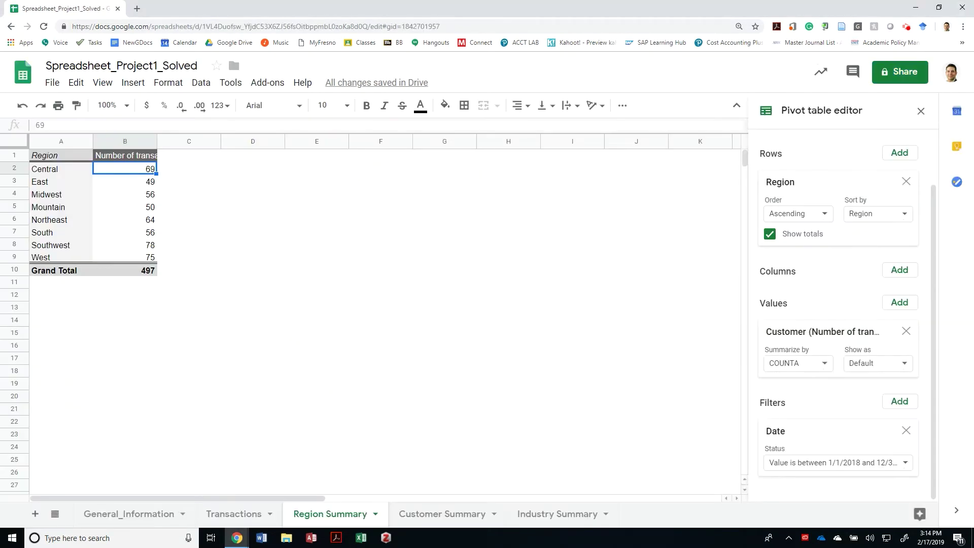
click(899, 303)
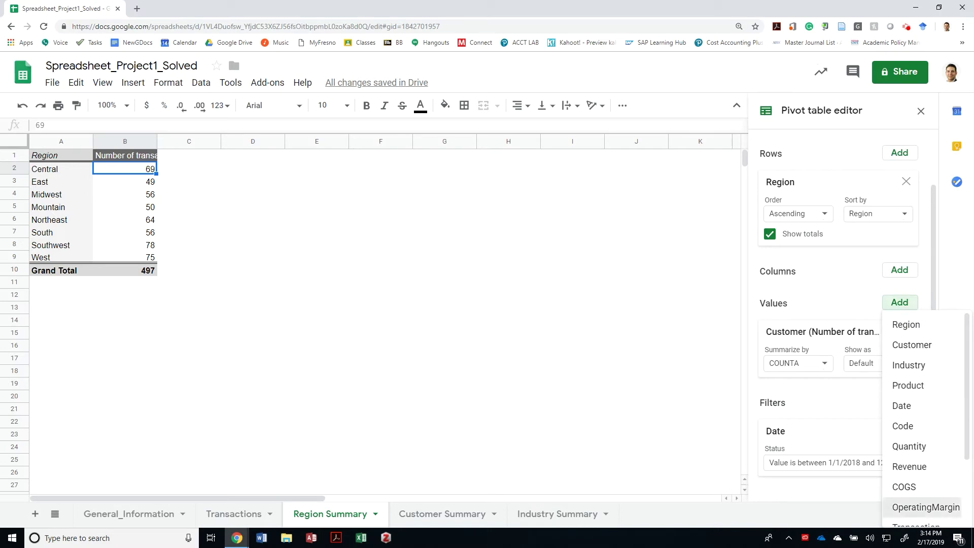
click(918, 508)
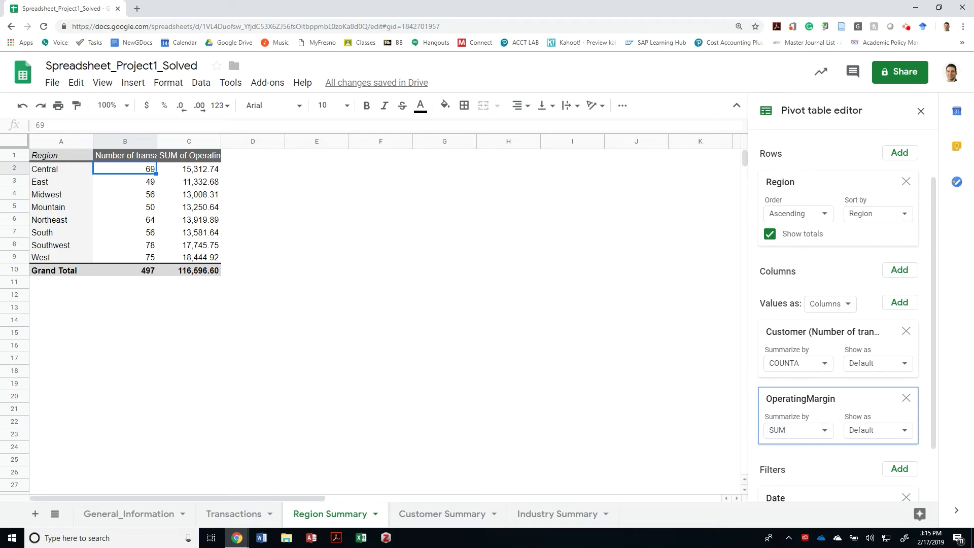
Step: Check the profit margin subtotal on the Customer Summary sheet against the pivot table, and return to the Region Summary sheet
key(alt+Tab)
key(alt+Tab)
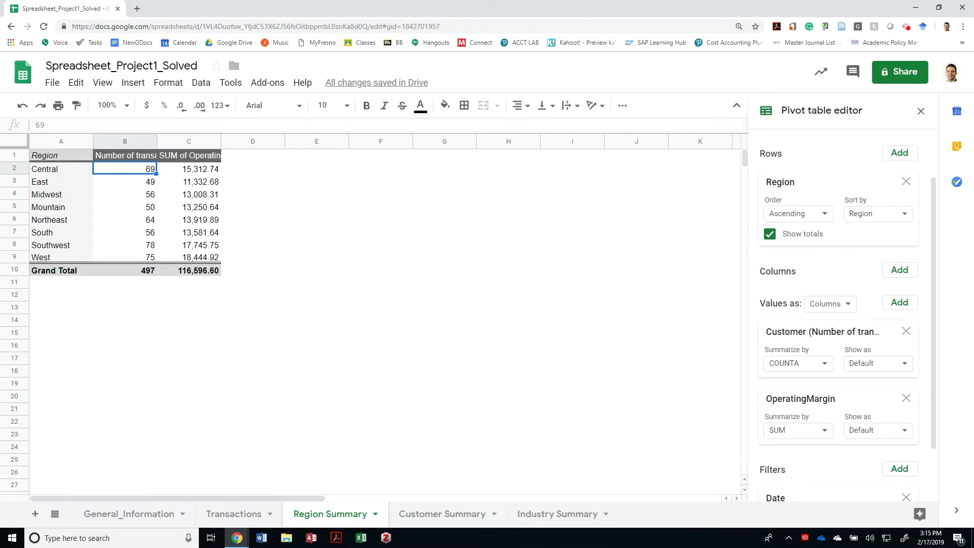
click(441, 514)
scroll(403, 319, down, 4)
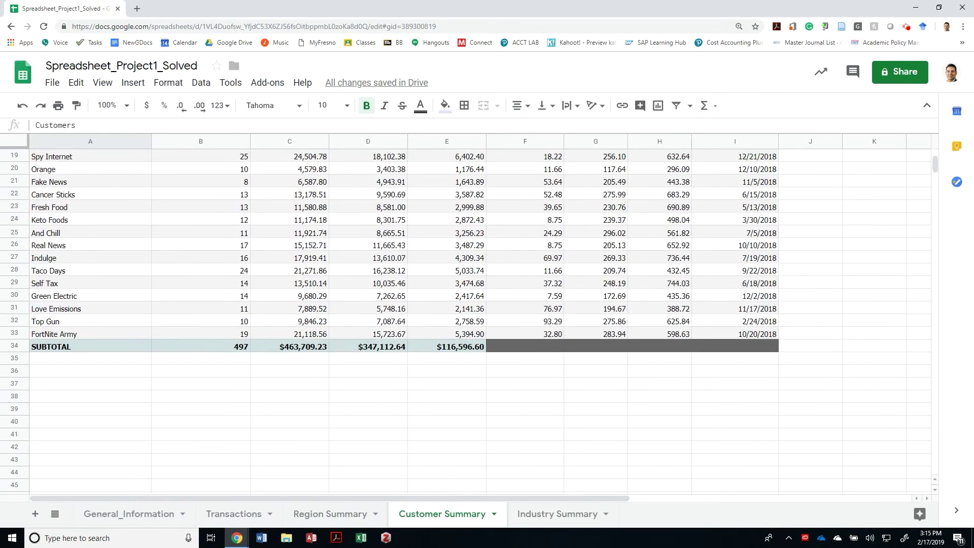
key(ctrl+Page_Up)
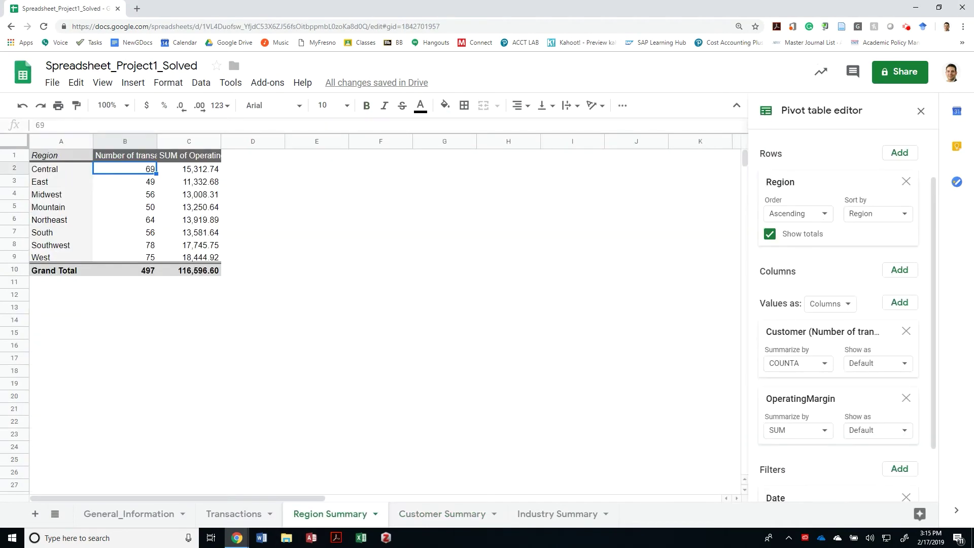
Step: Consult the smallest profit margin requirement in the assignment document and add OperatingMargin to the pivot values again, summarized by MIN
key(alt+Tab)
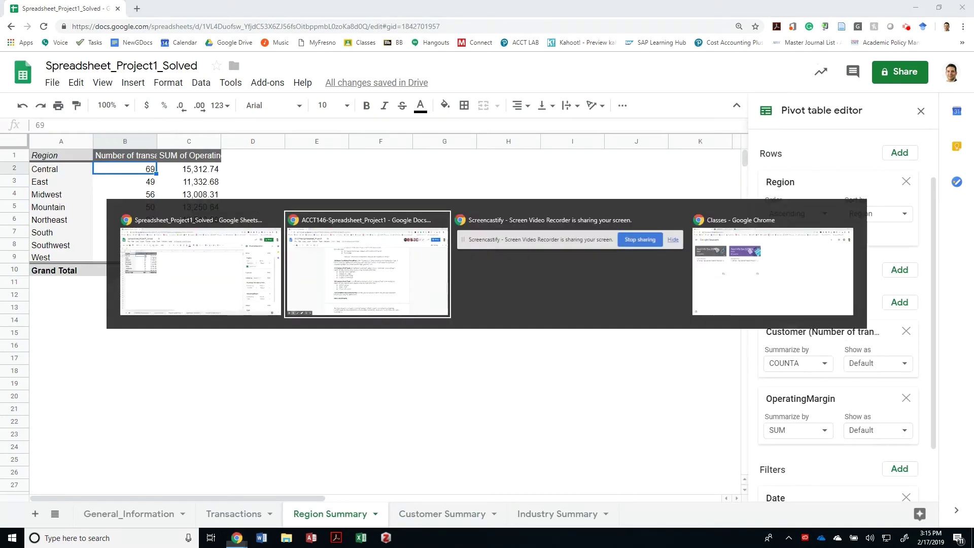
click(317, 292)
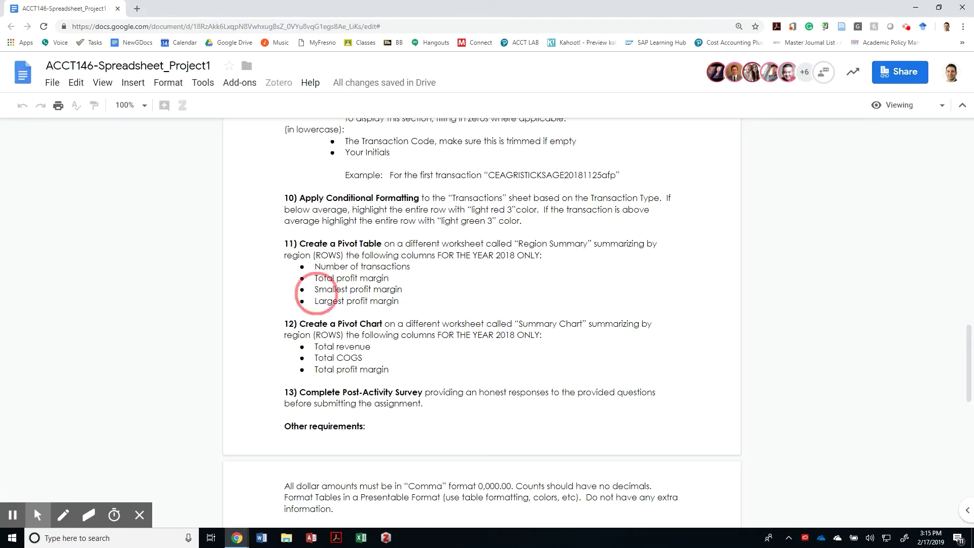
drag(318, 290, 402, 288)
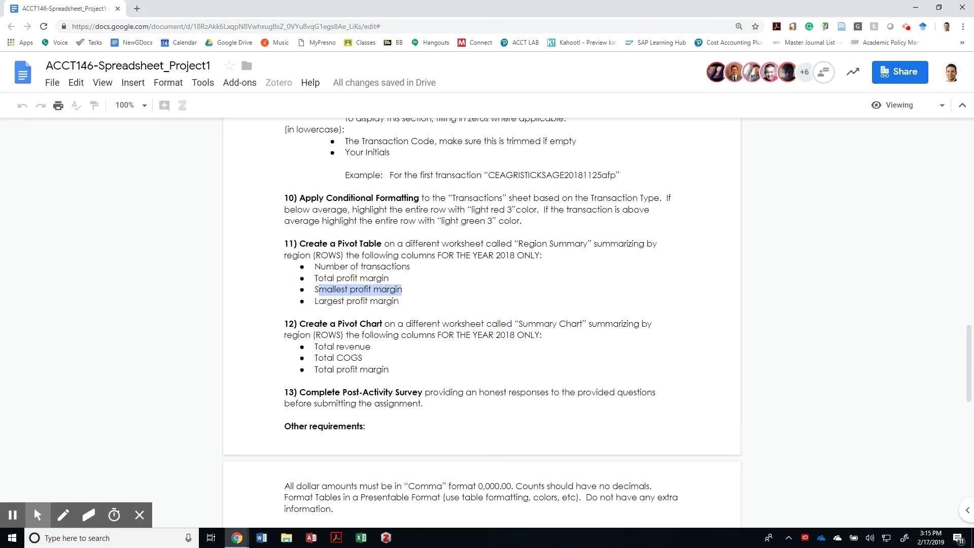
key(alt+Tab)
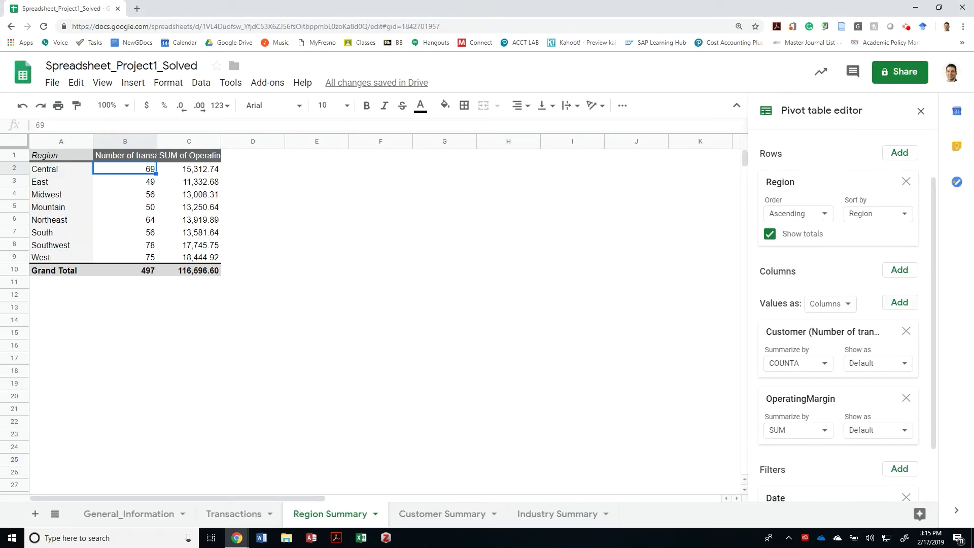
click(899, 302)
scroll(920, 431, down, 1)
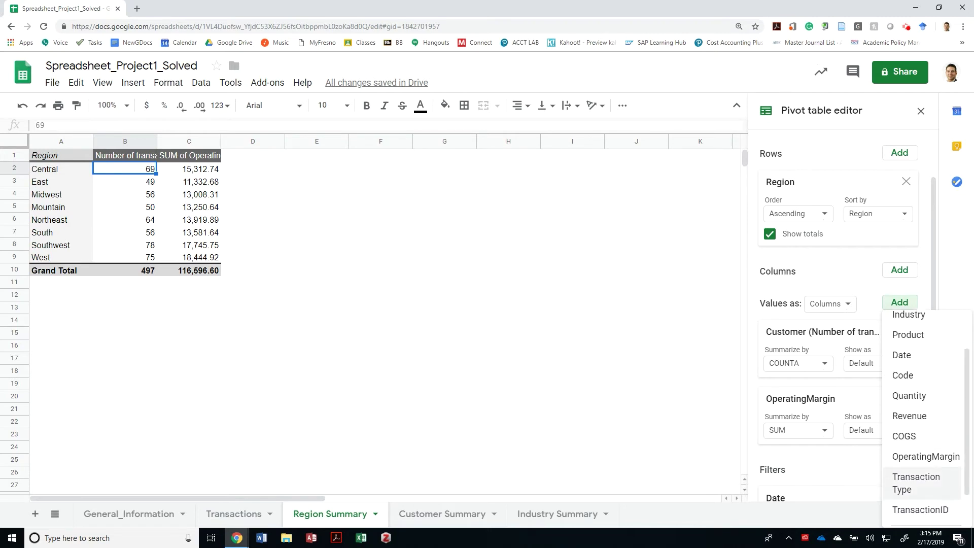
click(926, 456)
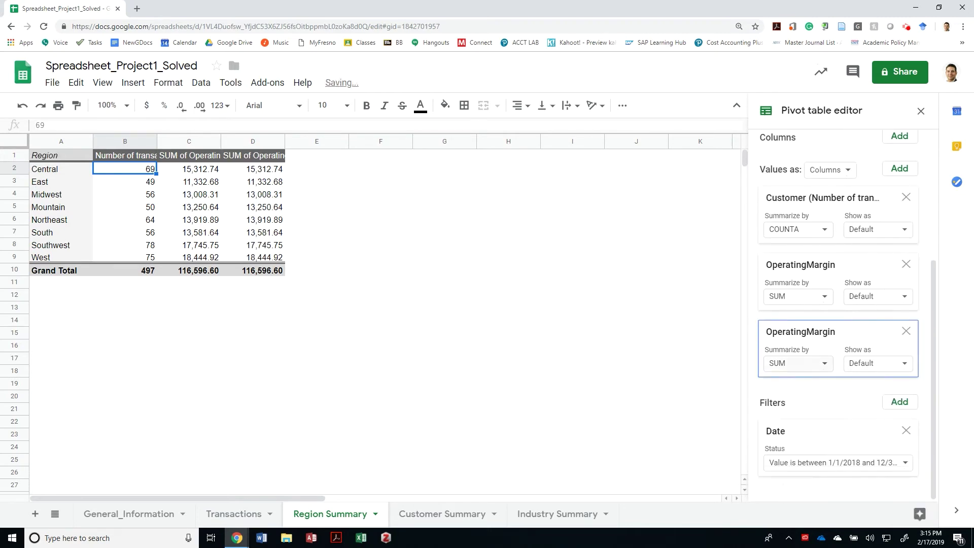
click(797, 363)
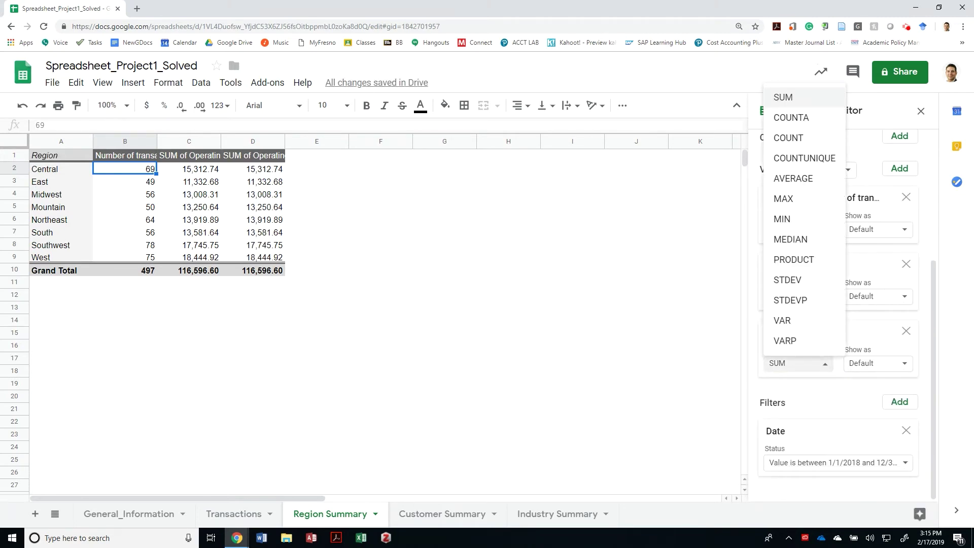
click(782, 219)
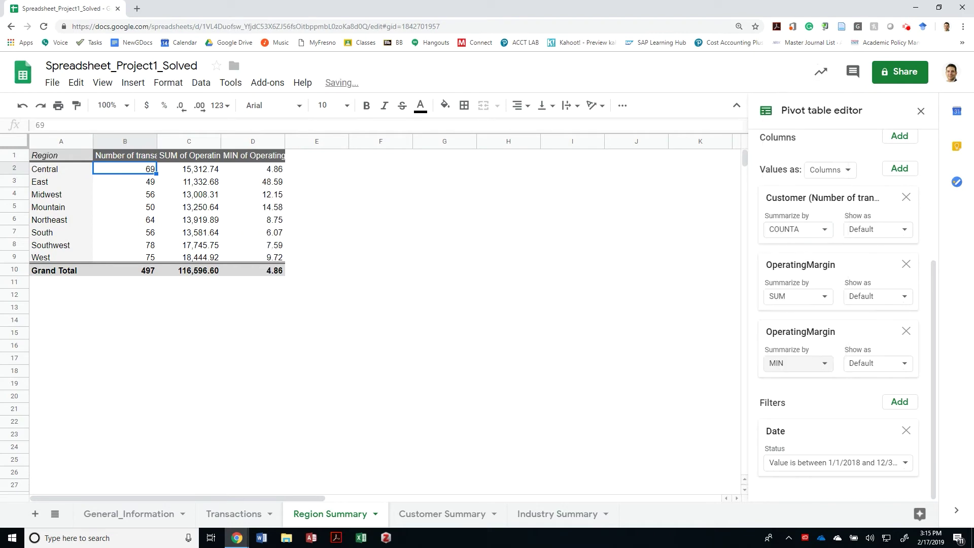
Step: Consult the remaining required column in the assignment document and add OperatingMargin to the pivot values a third time, summarized by MAX
key(alt+Tab)
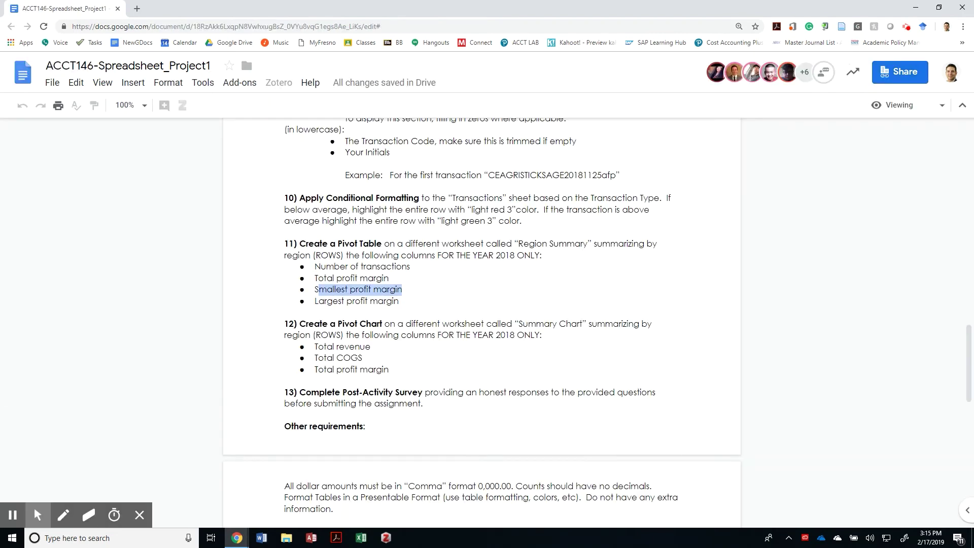
key(alt+Tab)
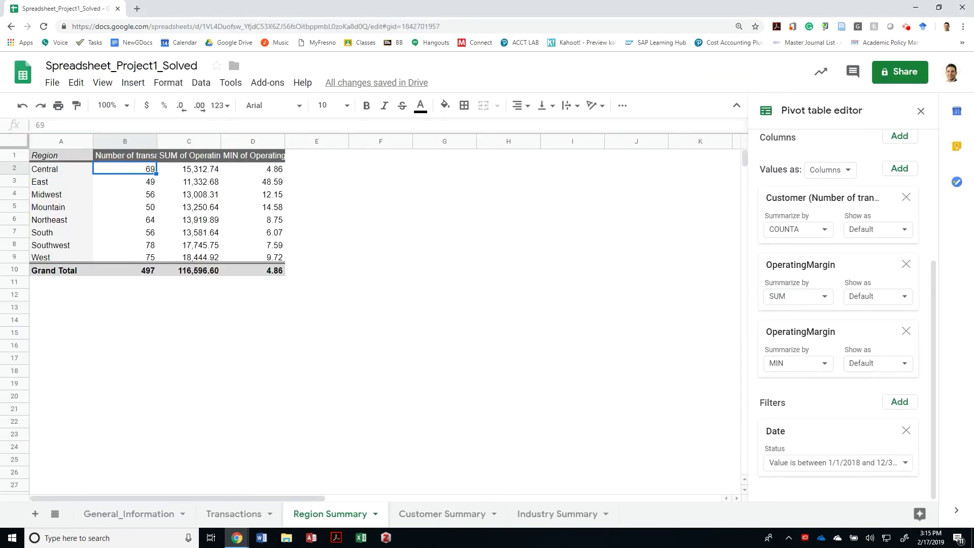
click(899, 167)
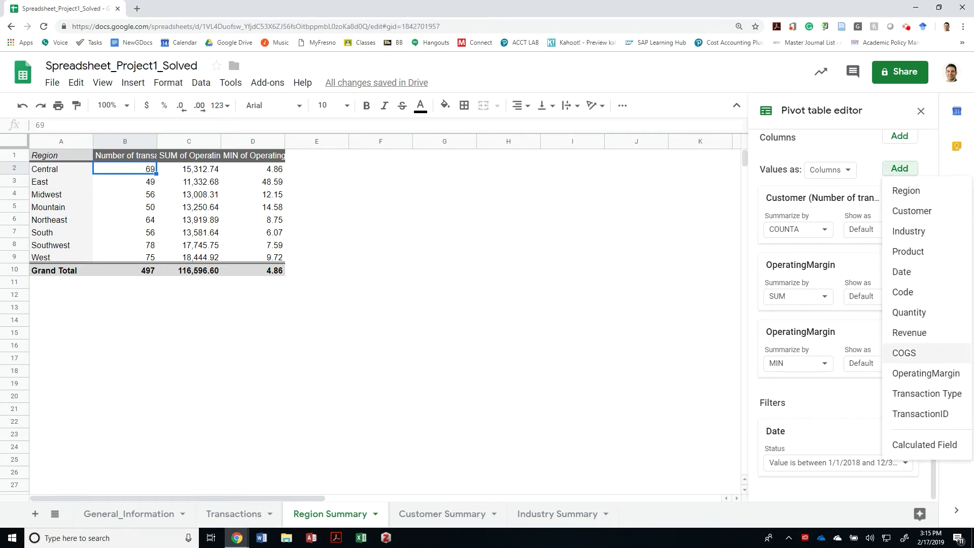
click(926, 372)
key(alt+Tab)
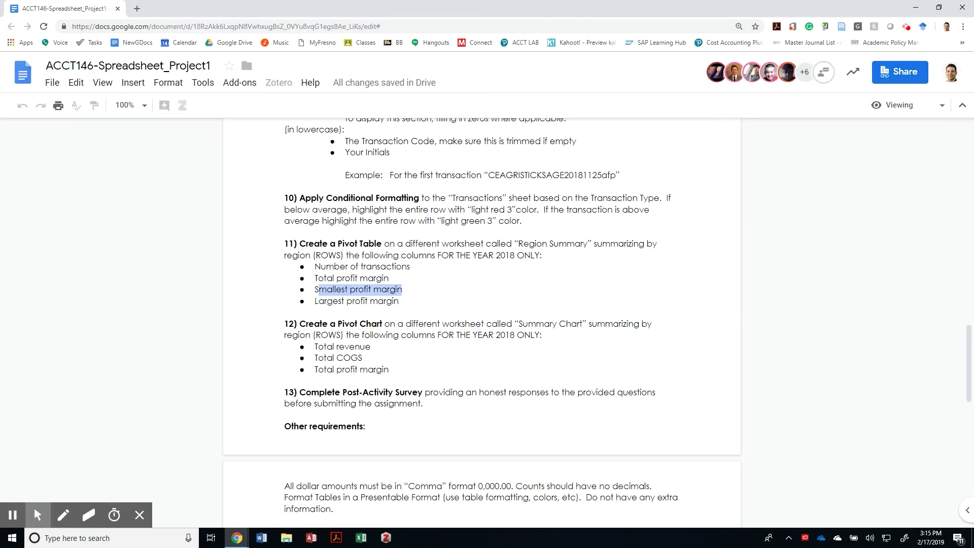
key(alt+Tab)
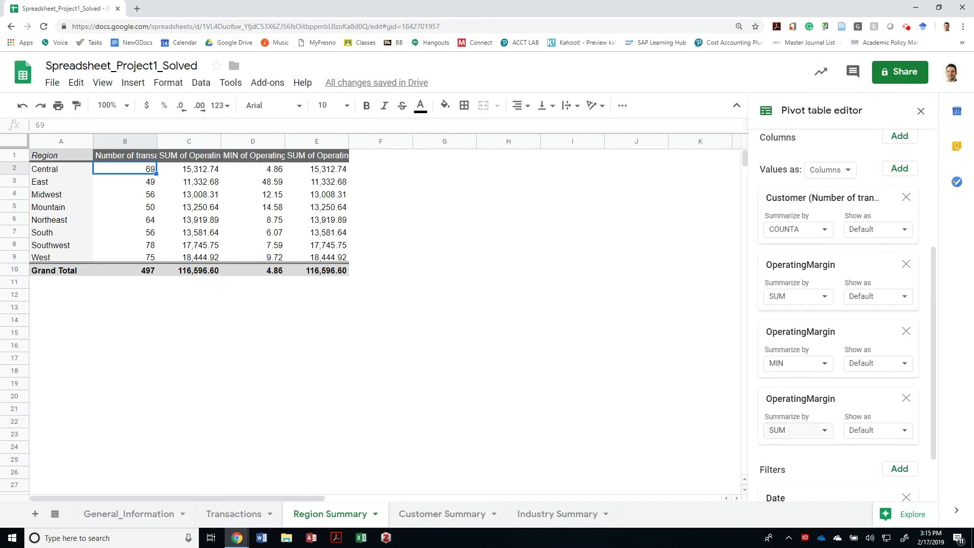
click(797, 430)
click(797, 266)
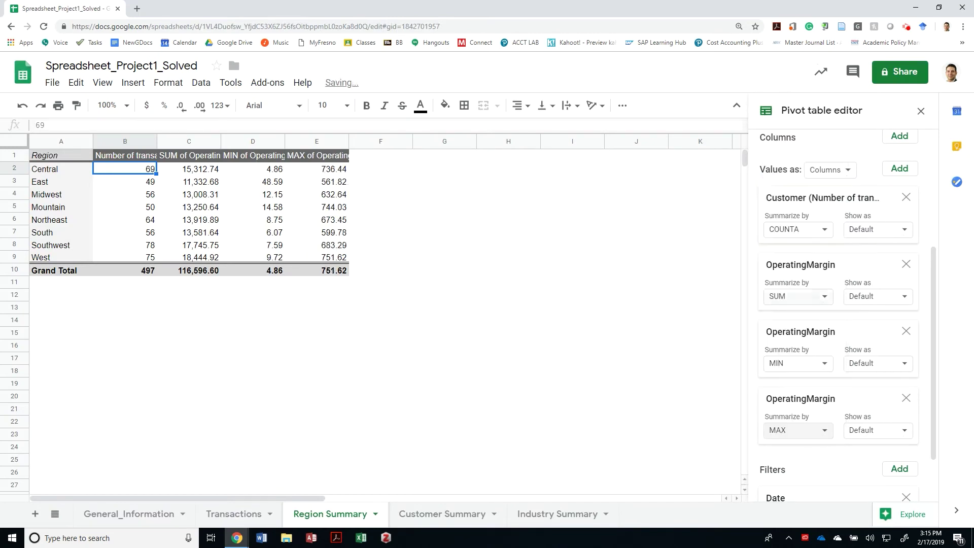
Step: Review the assignment's wording and rename the header of the summed OperatingMargin column as "Total Profit Margin"
key(alt+Tab)
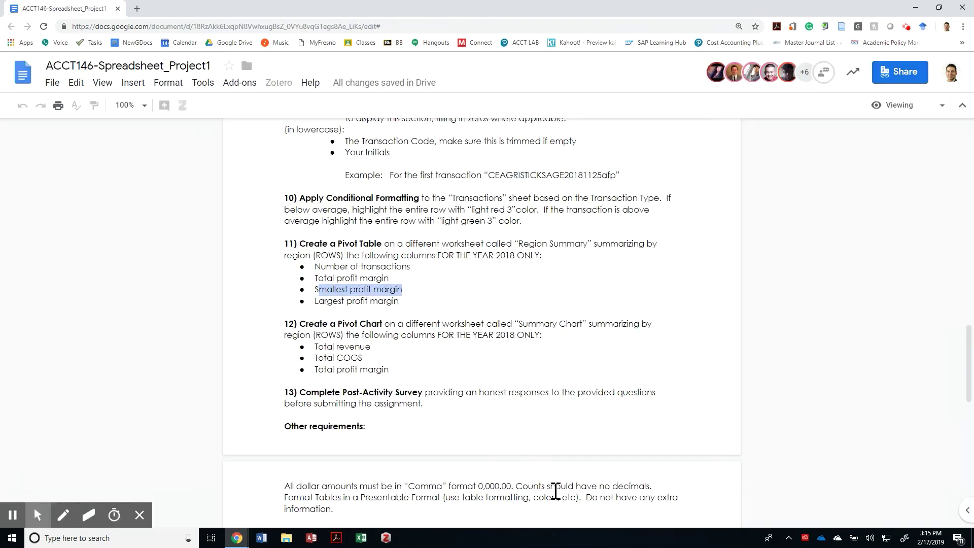
key(alt+Tab)
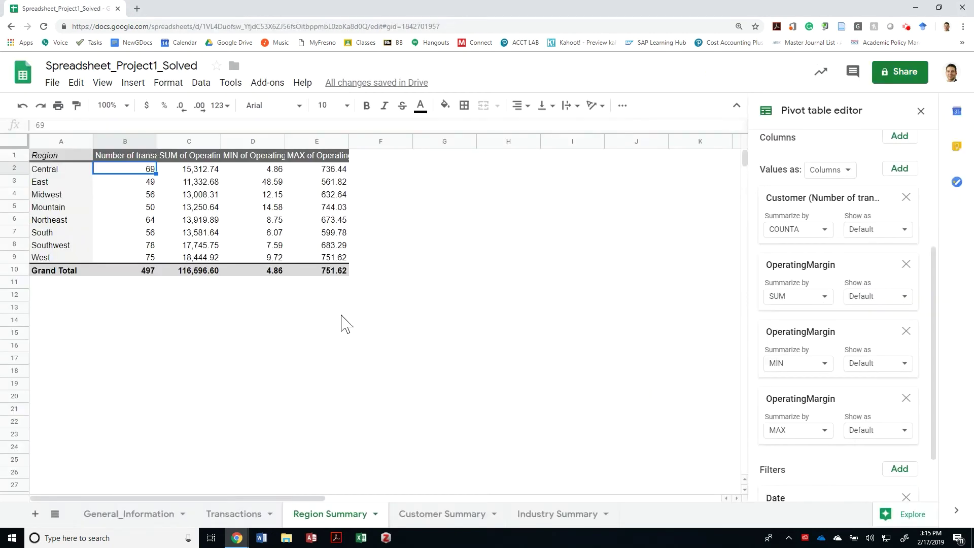
key(Up)
key(Right)
key(Return)
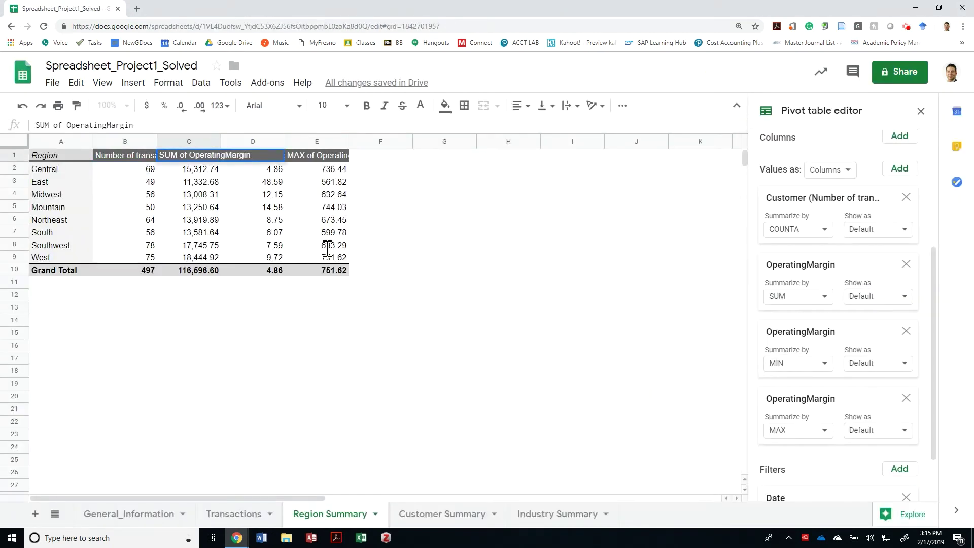
key(ctrl+a)
text(Tot)
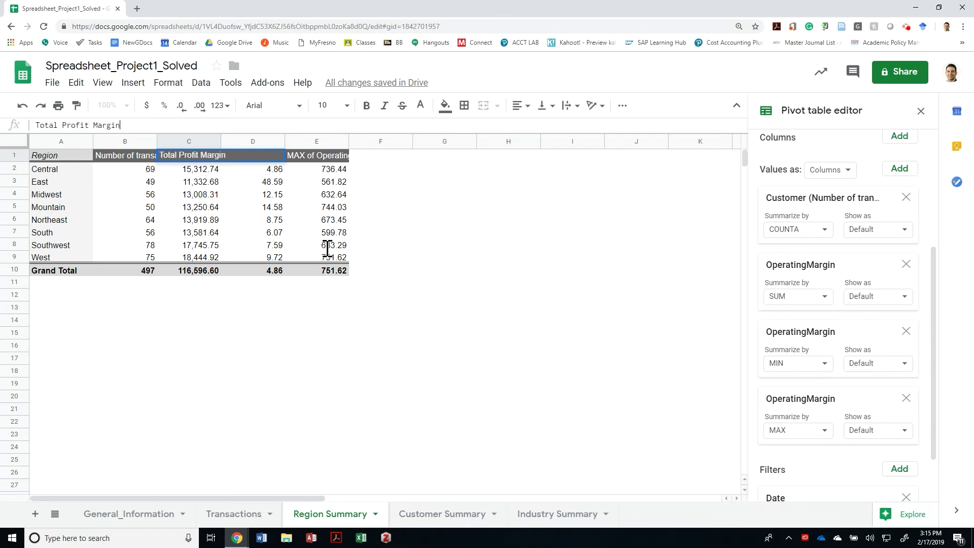
text(al Profit Margin)
key(Return)
Step: Check the assignment's wording and rename the header of the MIN OperatingMargin column as "Smallest Profit Margin"
key(alt+Tab)
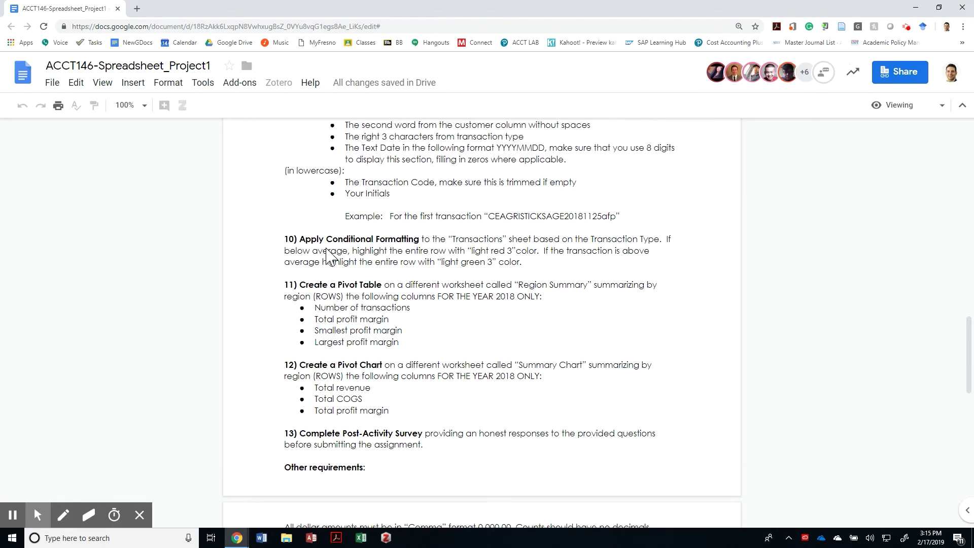
key(alt+Tab)
key(Right)
key(Up)
key(Return)
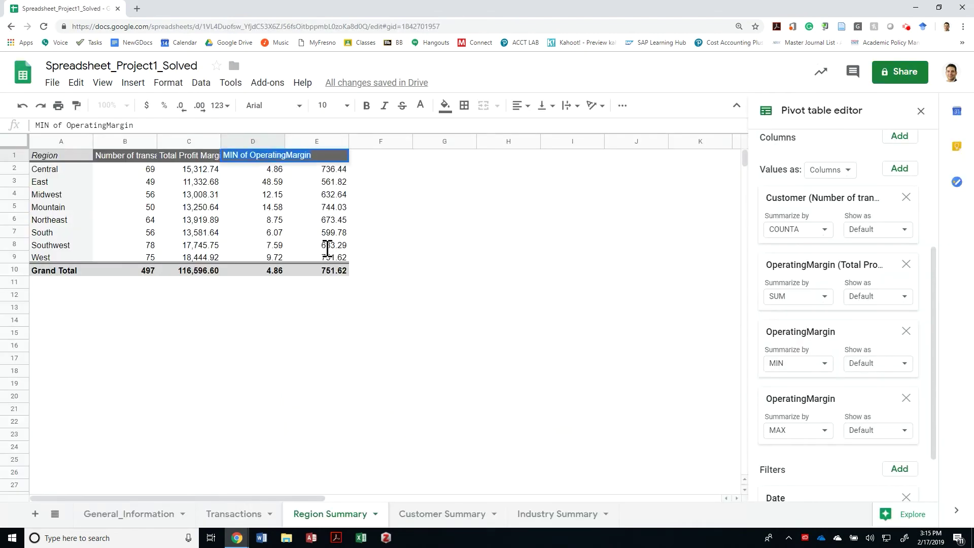
text(Smallest)
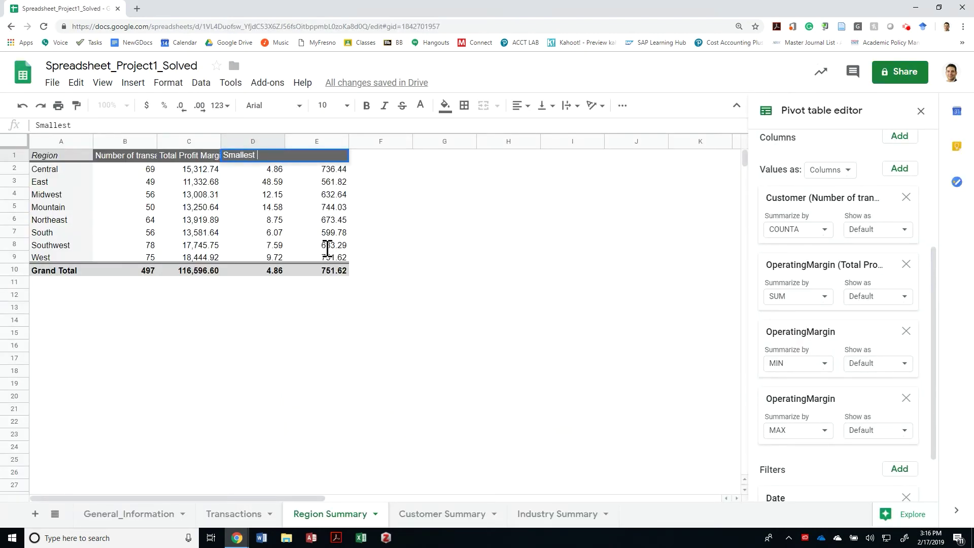
text( Profit Margin)
key(shift+Tab)
Step: Check the assignment's wording and rename the header of the MAX OperatingMargin column as "Largest Profit Margin"
key(Right)
key(Right)
key(alt+Tab)
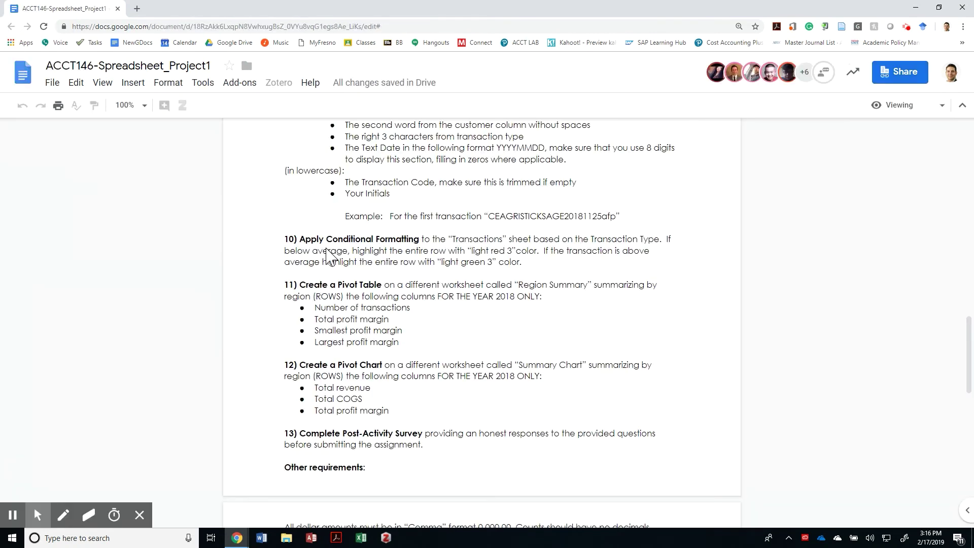
key(alt+Tab)
text(L)
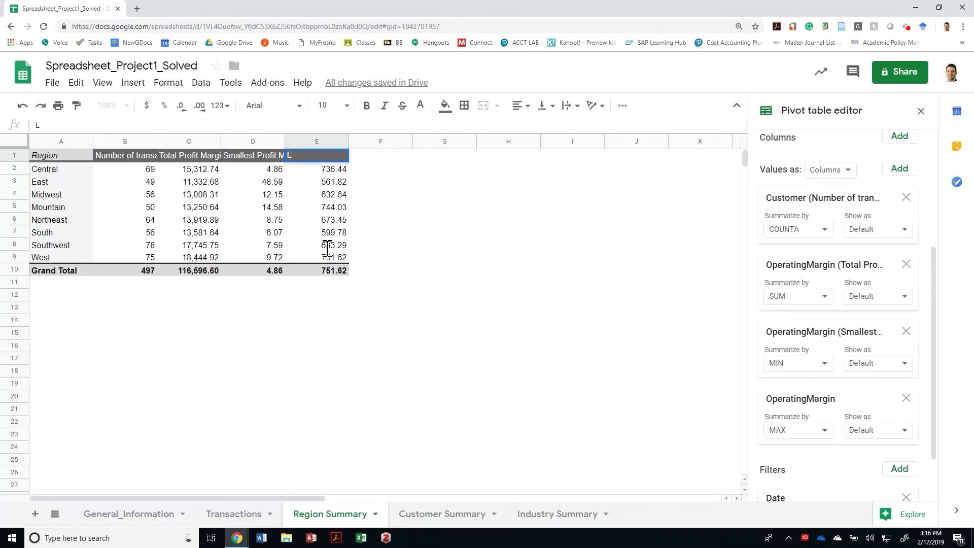
text(argest Profit Margin)
key(Return)
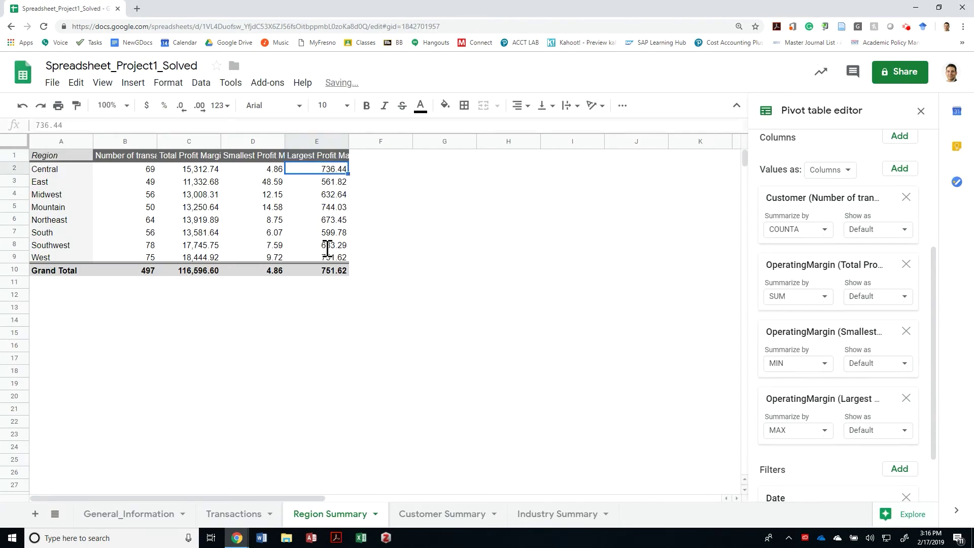
Step: Widen columns B through E together to about twice their width so the full pivot table headers fit
click(125, 141)
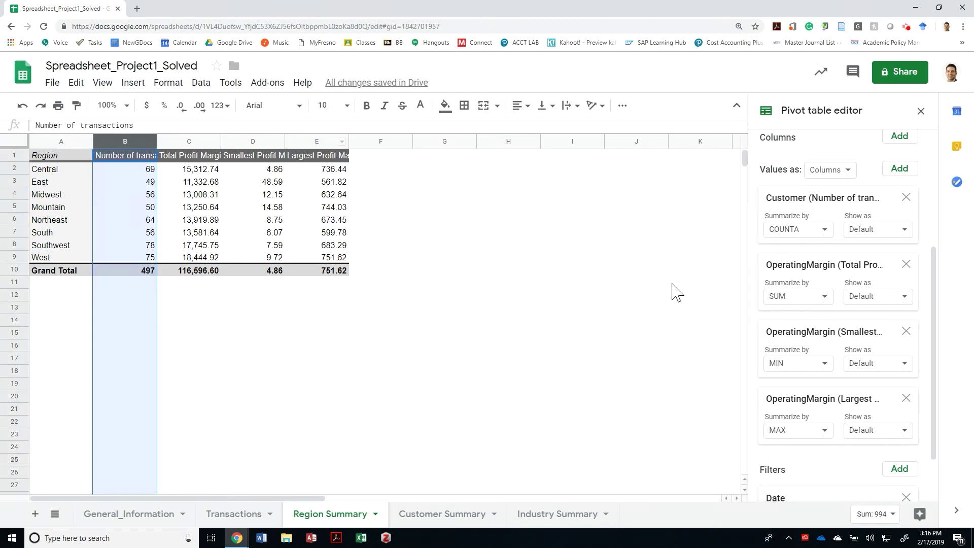
key(shift+Right)
key(shift+Right)
key(shift+Right)
drag(349, 141, 410, 141)
Step: Increase the height of the pivot table's header row 1 to about three times the height of the other rows
click(14, 156)
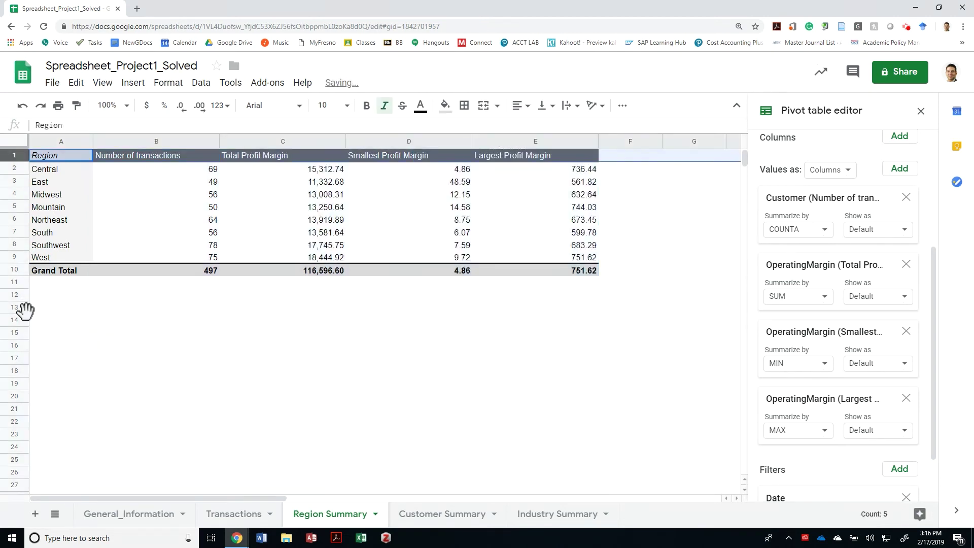
drag(13, 162, 11, 189)
key(Left)
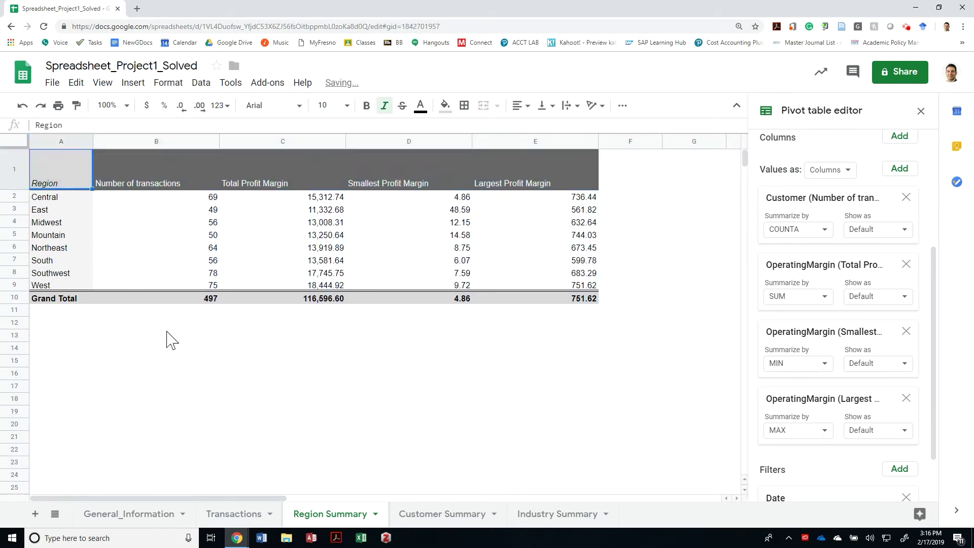
Step: Wrap the text in the pivot table's header cells A1 through E1
key(ctrl+shift+Right)
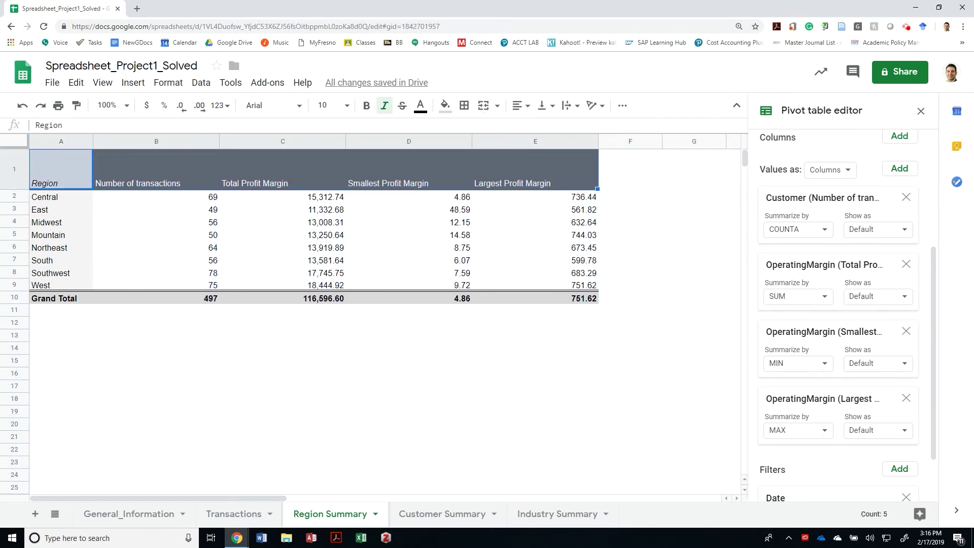
click(622, 105)
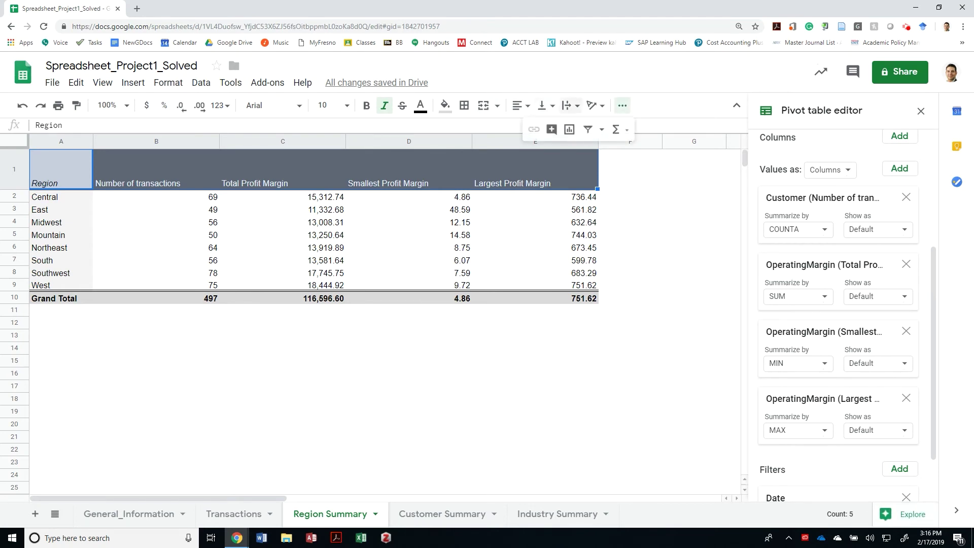
click(571, 105)
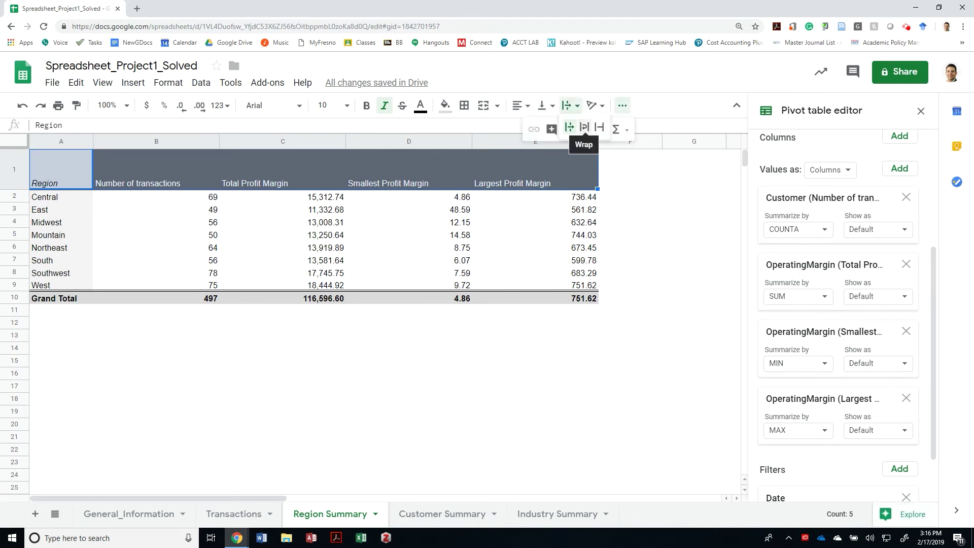
click(599, 126)
click(485, 182)
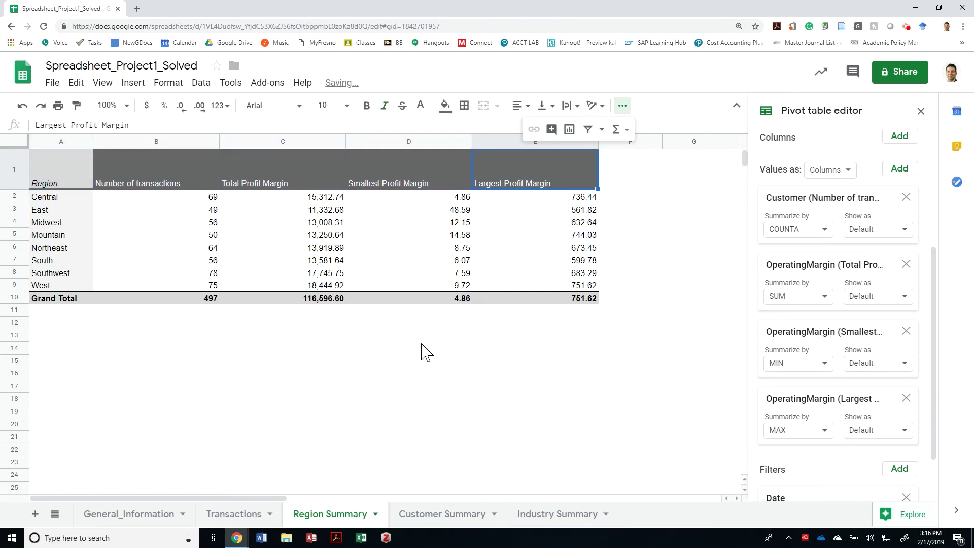
Step: Narrow columns B through E together to a little over half their width so the headers break onto two lines
click(202, 144)
key(ctrl+shift+Right)
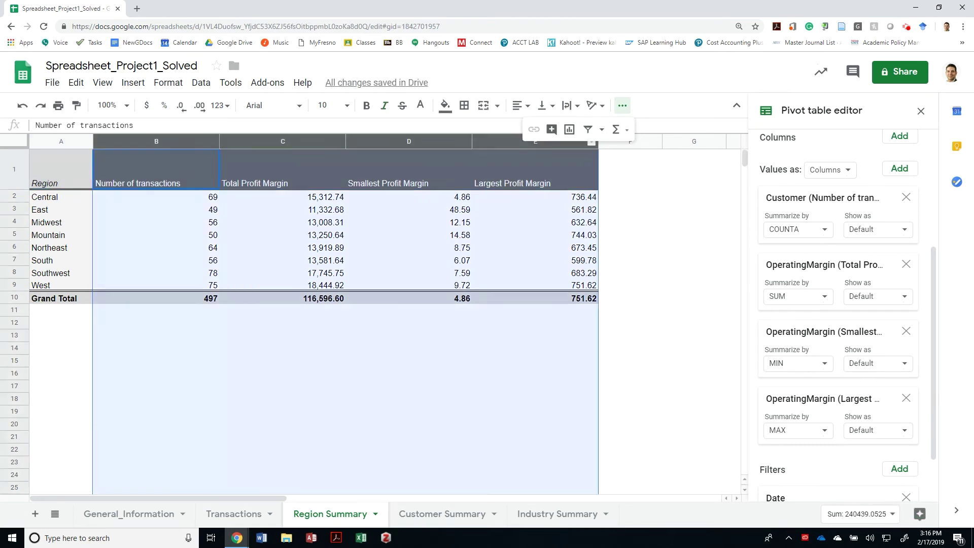
drag(470, 141, 419, 142)
Step: Center the four value column headers in B1 through E1 horizontally
click(342, 180)
shift+click(108, 175)
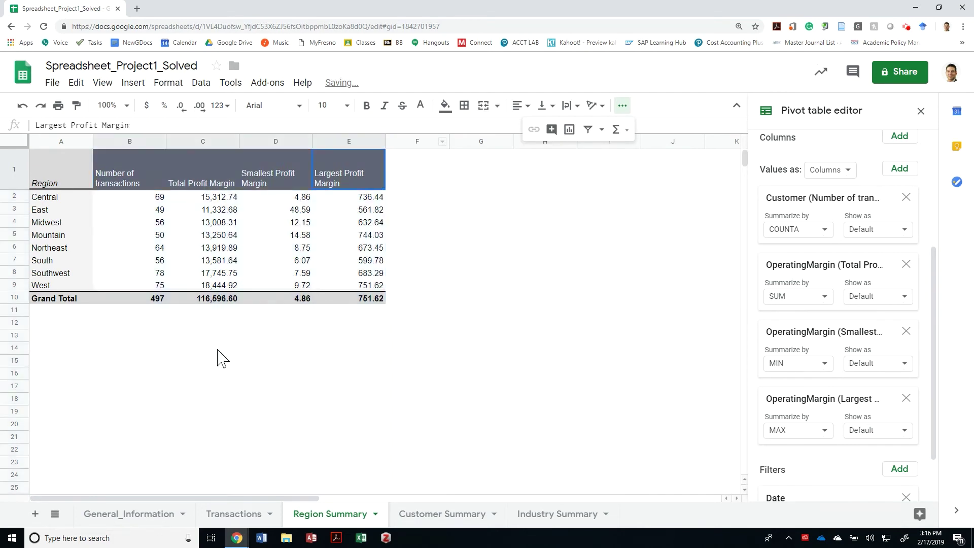
click(520, 105)
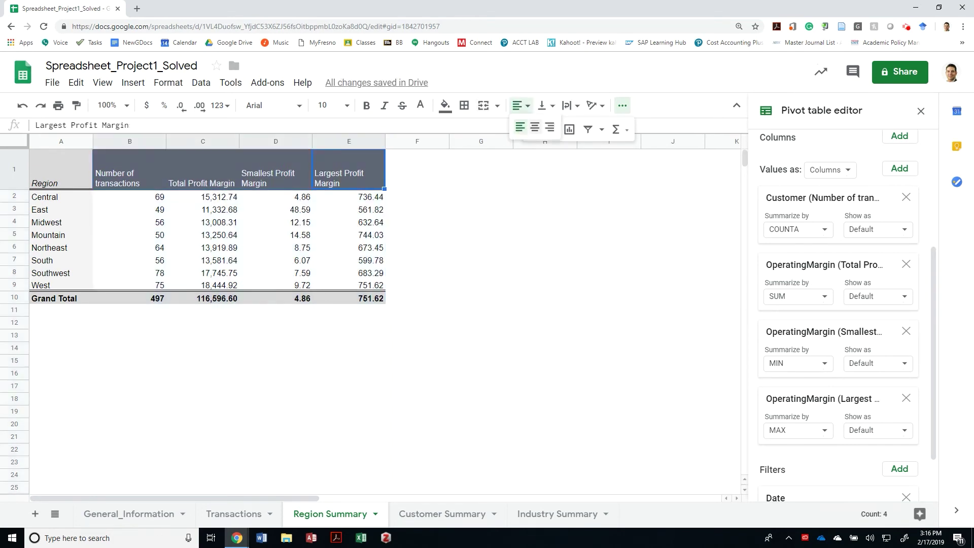
click(535, 127)
click(308, 259)
Step: Apply the Financial number format to the regions' total, smallest and largest profit margin values in C2:E9
drag(225, 197, 225, 285)
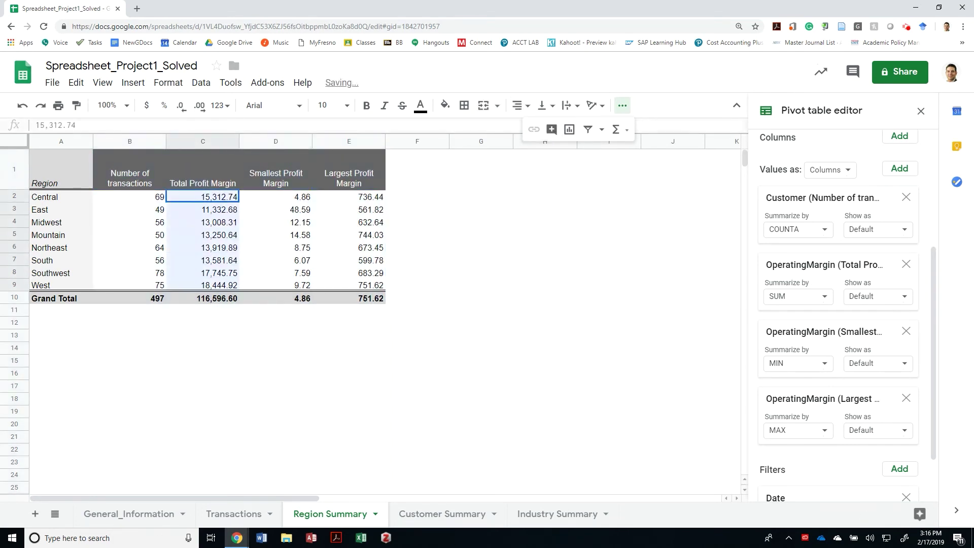
key(shift+Right)
key(shift+Right)
key(alt+d)
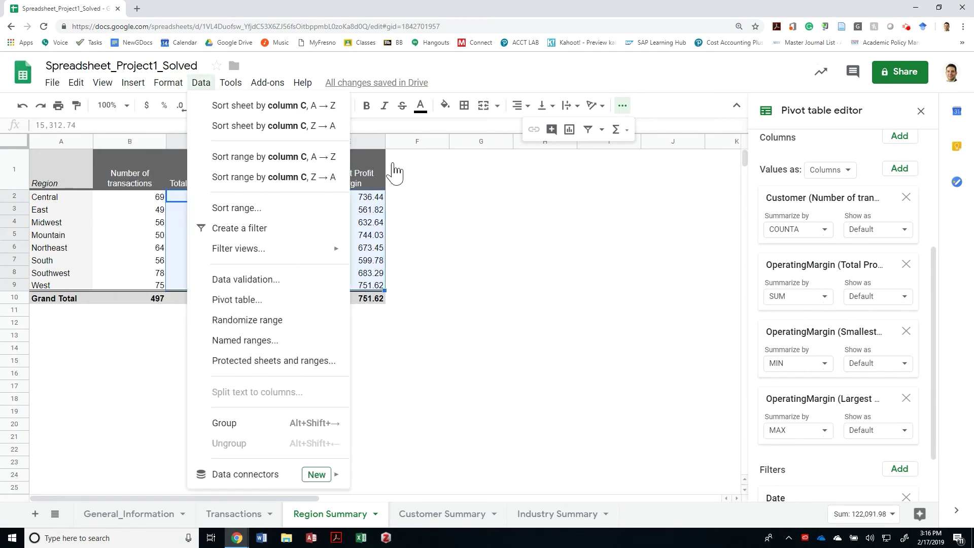
key(Down)
key(Down)
key(Down)
key(Down)
key(Down)
key(Down)
key(Down)
key(Up)
key(Up)
key(Up)
key(Down)
key(Down)
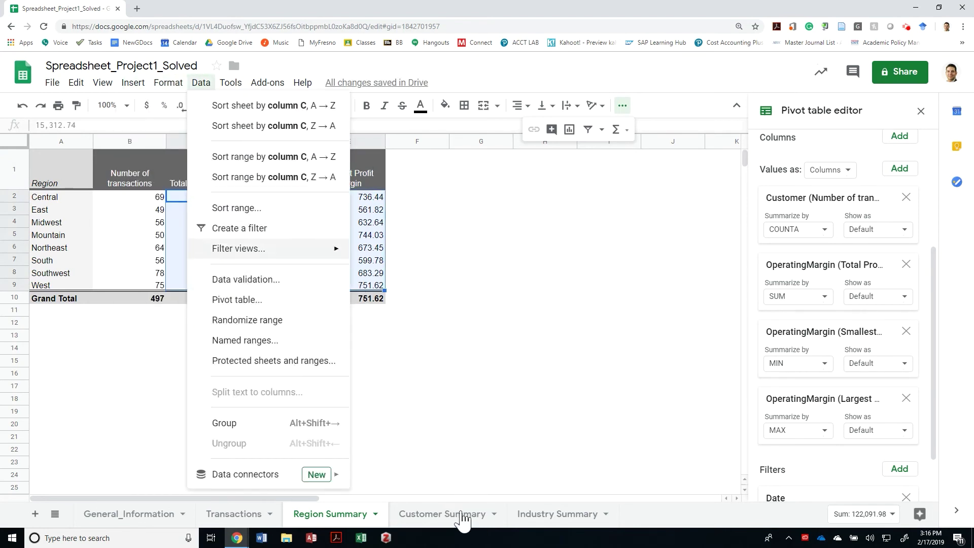
key(Up)
key(Up)
key(Up)
key(Left)
key(Down)
key(Right)
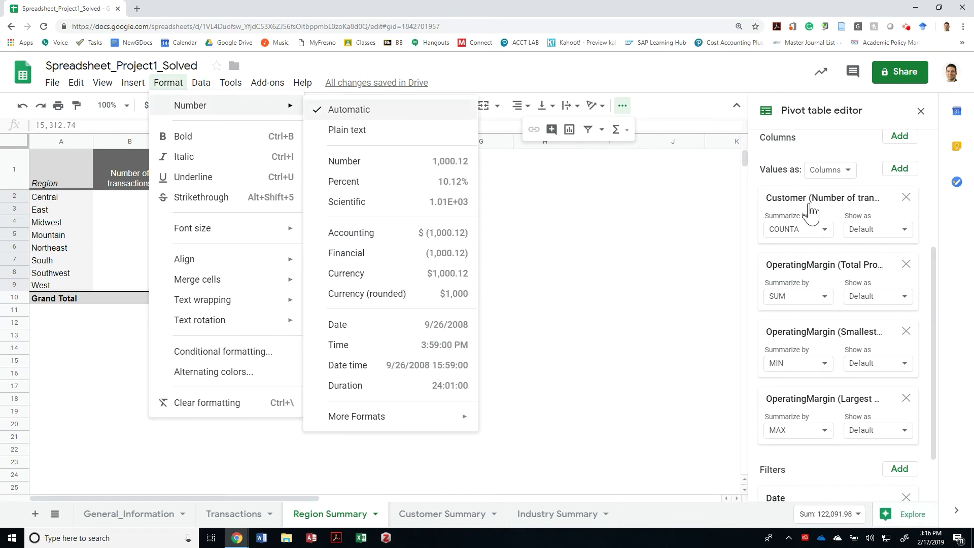
key(Down)
key(Down)
key(Down)
key(Down)
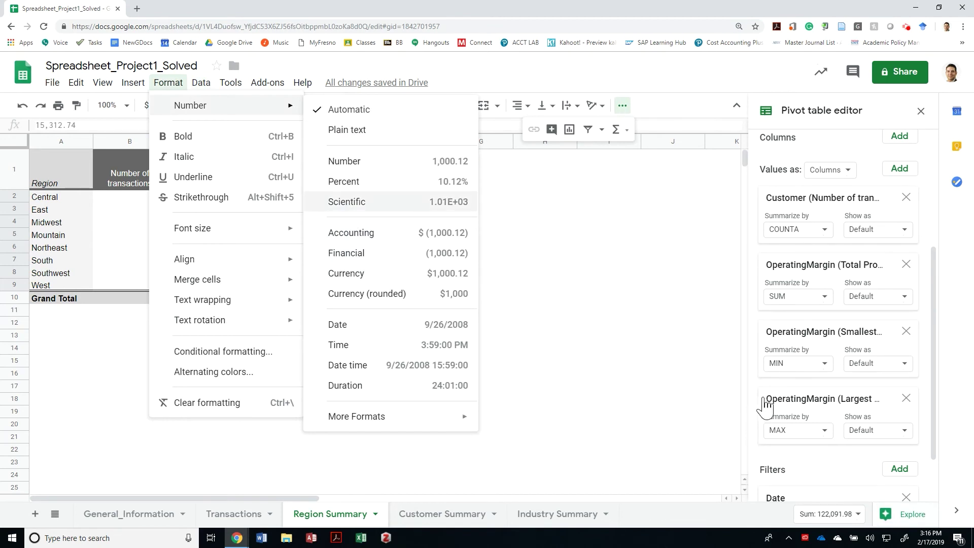
key(Down)
key(Down)
key(Return)
click(349, 260)
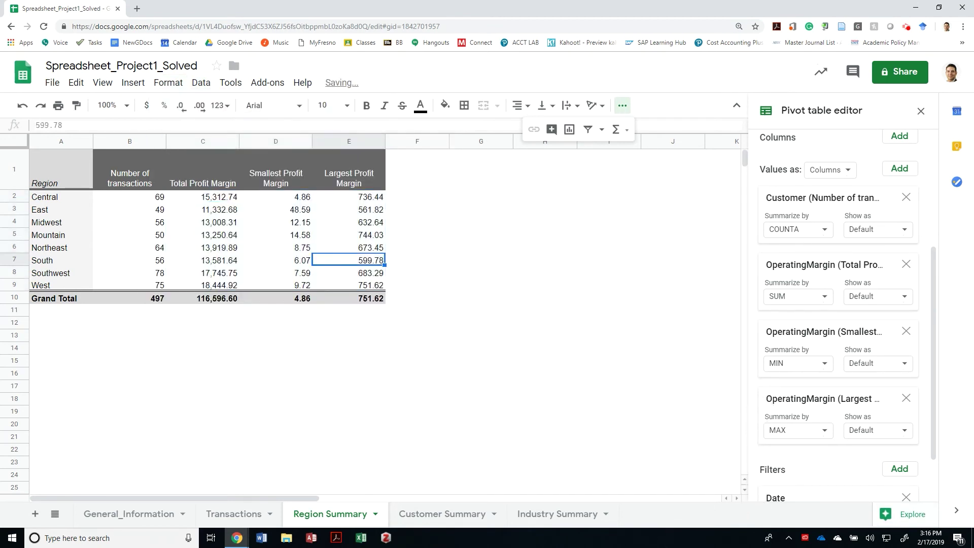
Step: Format the Grand Total row's three profit margin values in C10:E10 as currency with dollar signs
click(202, 297)
key(shift+Right)
key(shift+Right)
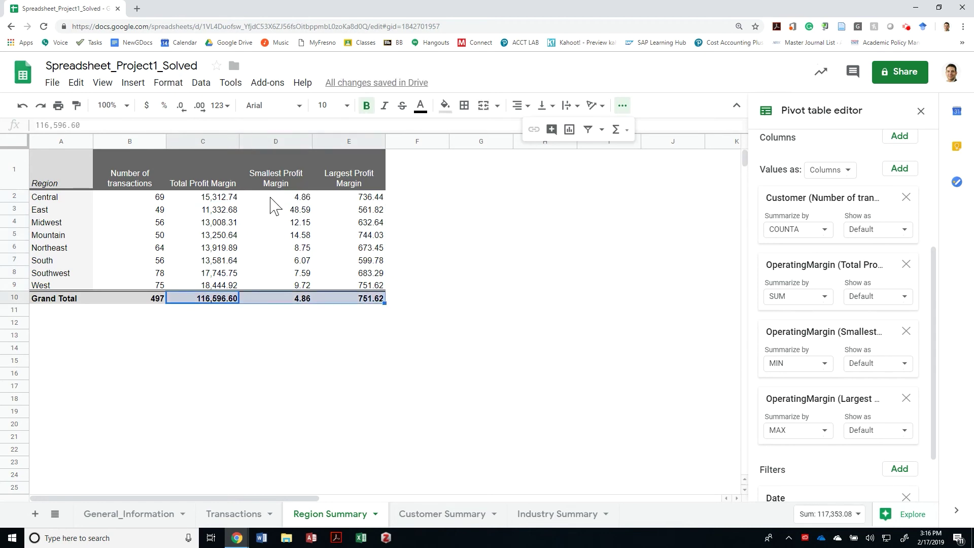
key(ctrl+shift+4)
click(203, 334)
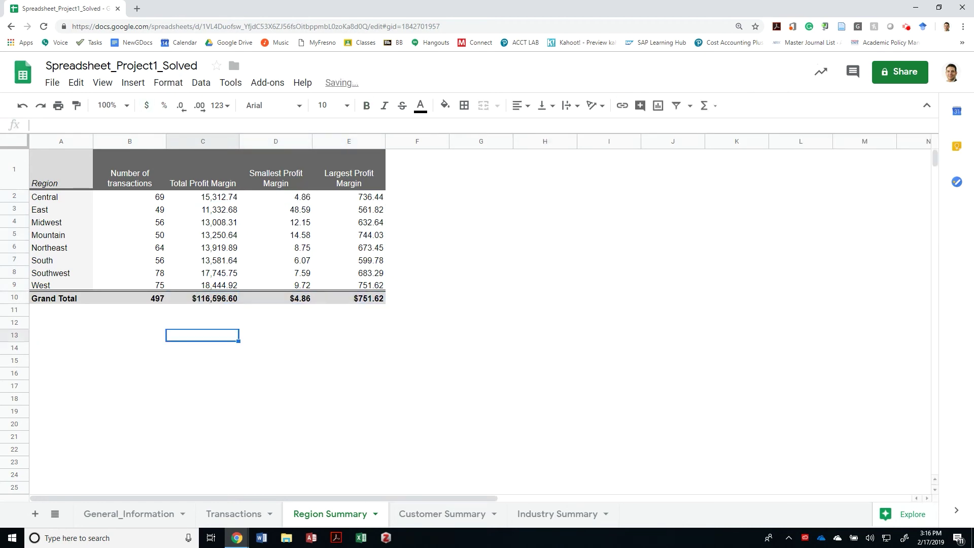
Step: Capitalize the transaction count header in B1 so it reads "Number of Transactions"
click(134, 181)
click(97, 126)
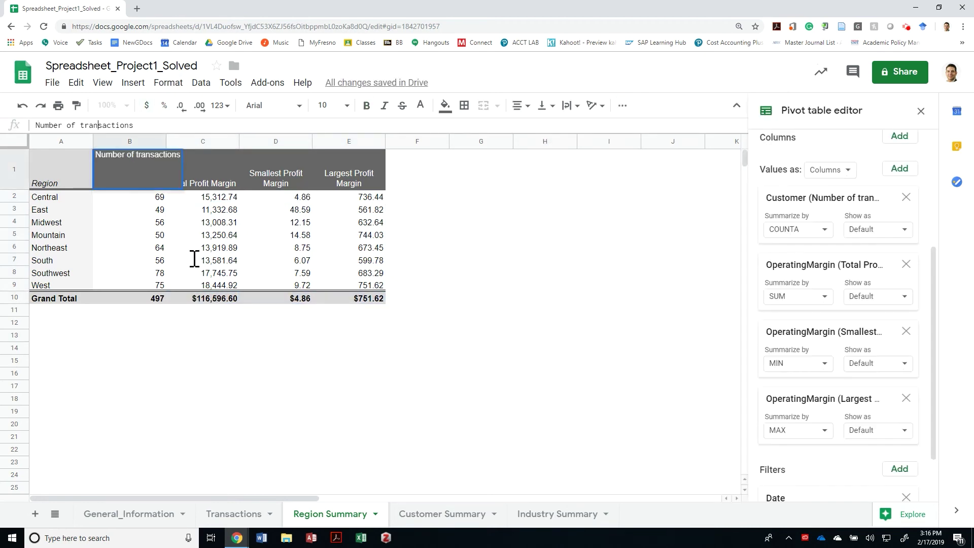
key(Delete)
text(T)
key(Tab)
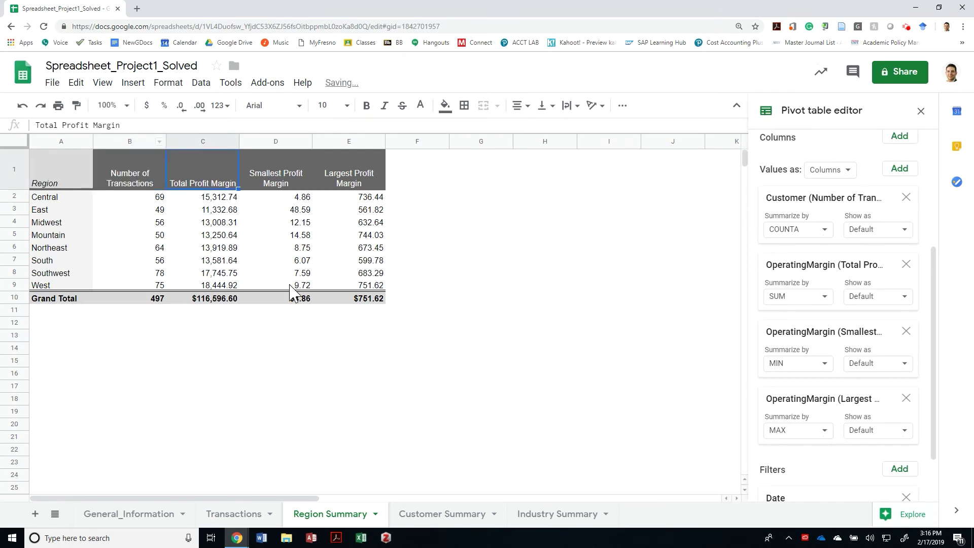
Step: Narrow columns B through E slightly so the Total Profit Margin header also wraps onto two lines
click(146, 144)
shift+click(330, 140)
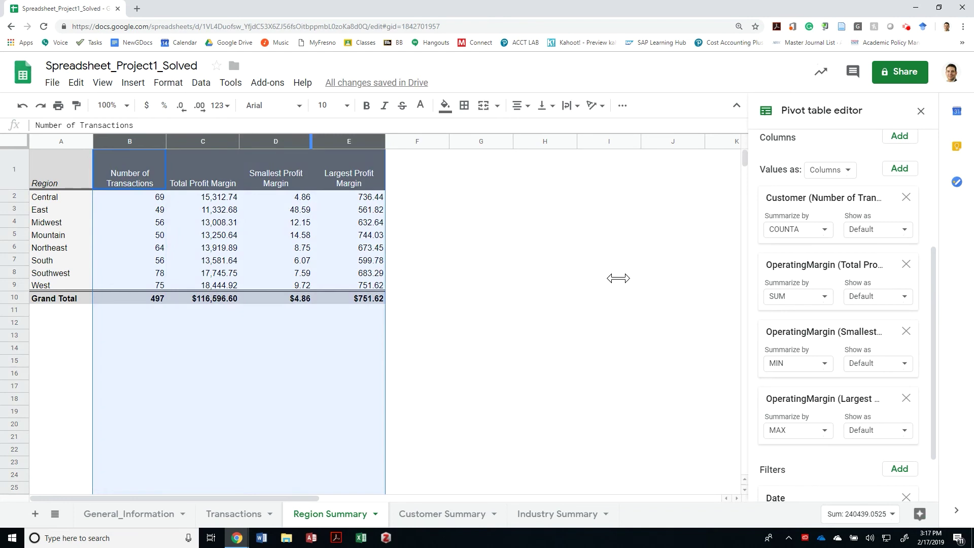
drag(311, 141, 306, 139)
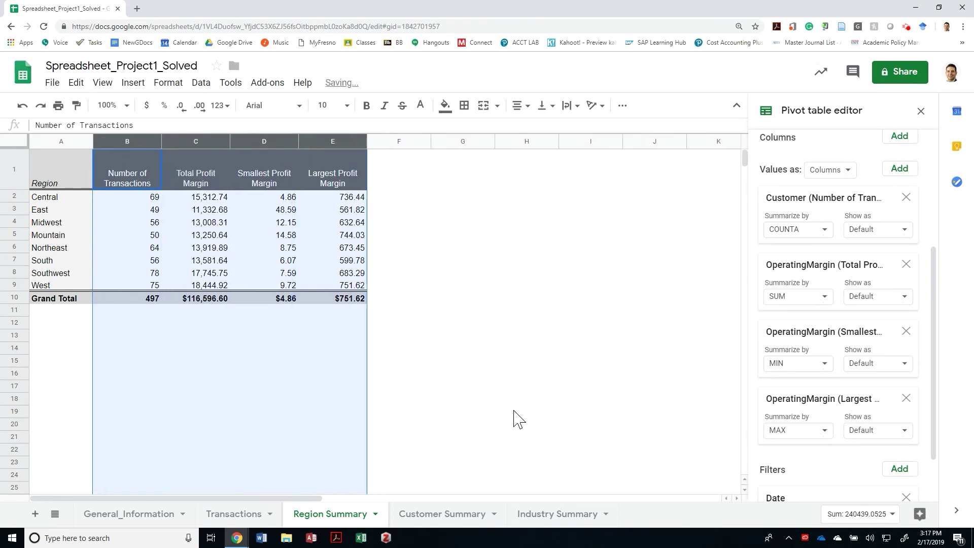
click(258, 208)
click(113, 174)
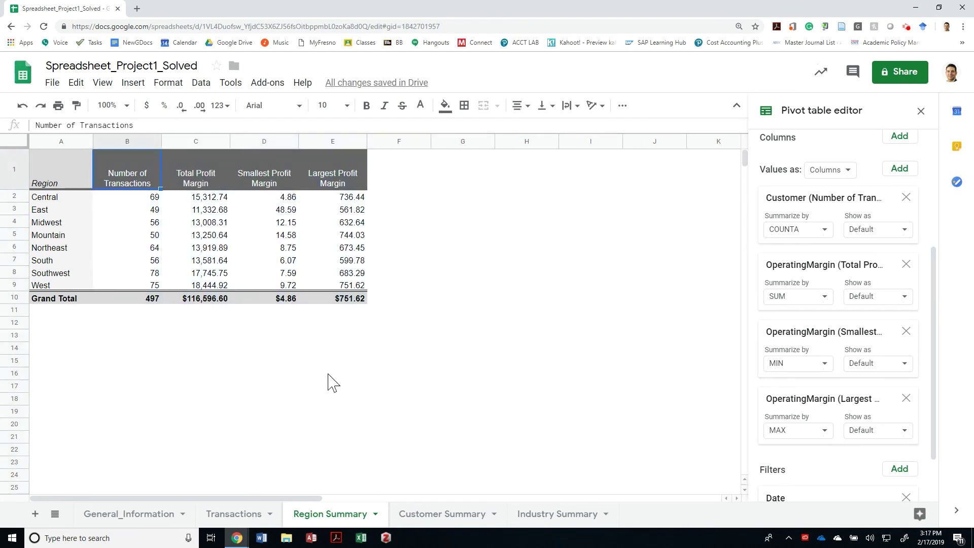
Step: Apply alternating colors to the whole pivot table A1:E10 using the blue-gray default style with a header, after trying the green and tan styles
drag(54, 166, 206, 284)
key(shift+Right)
key(shift+Right)
key(shift+Down)
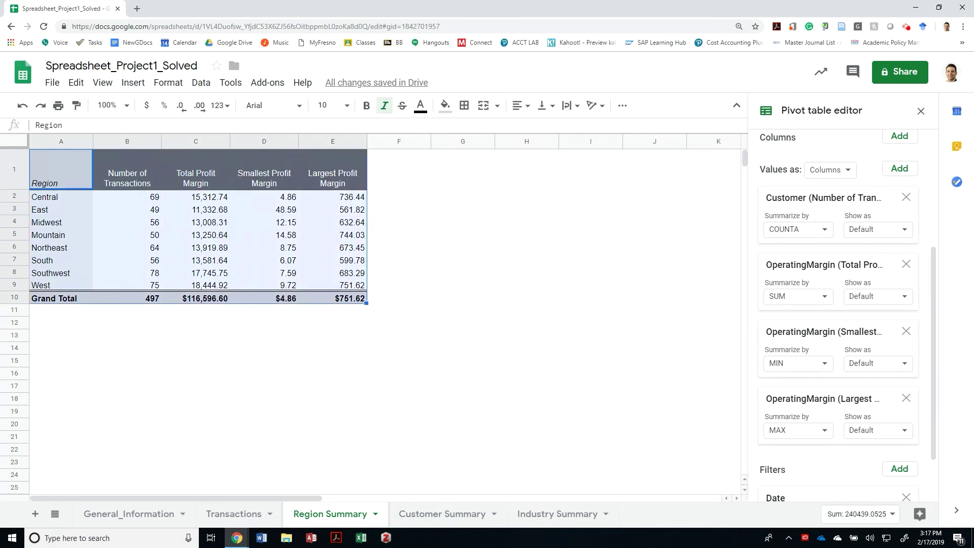
click(201, 82)
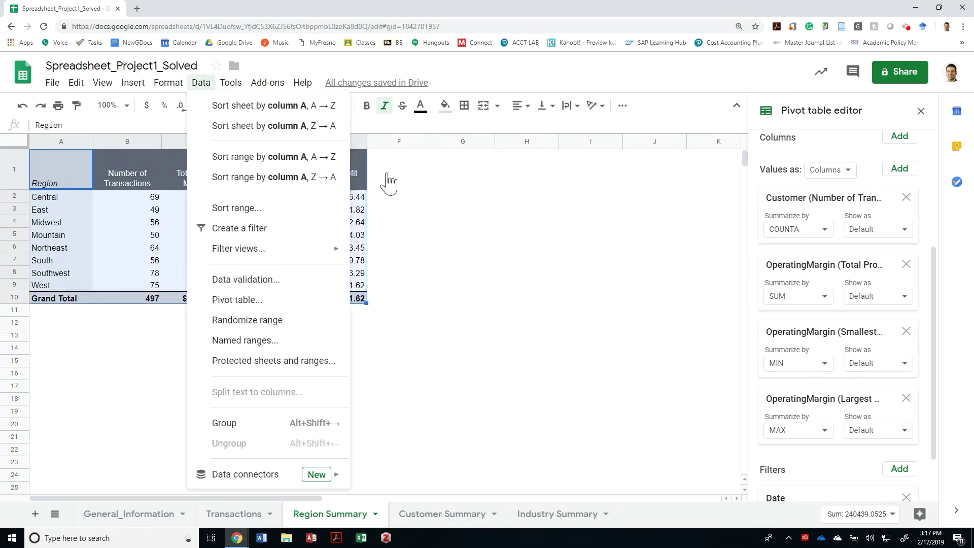
mouse_move(168, 82)
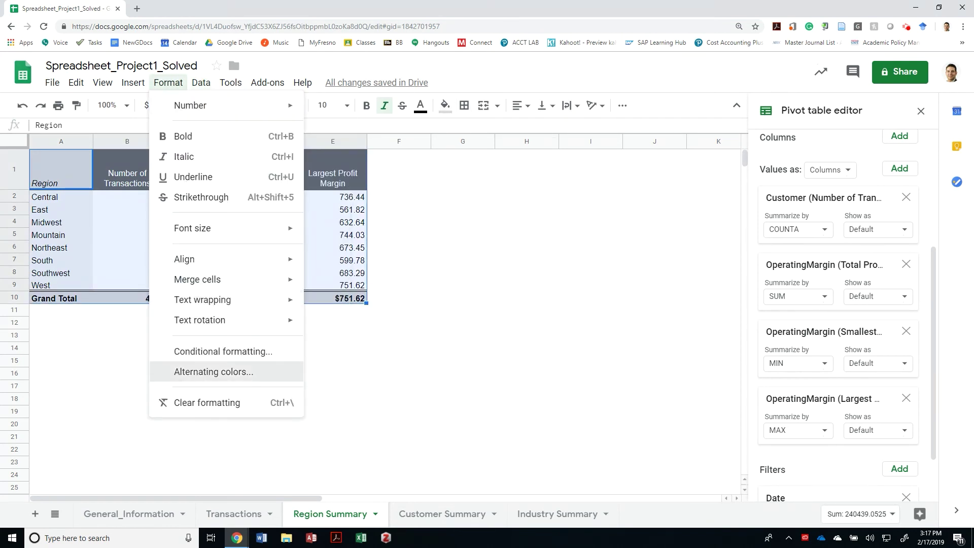
click(213, 371)
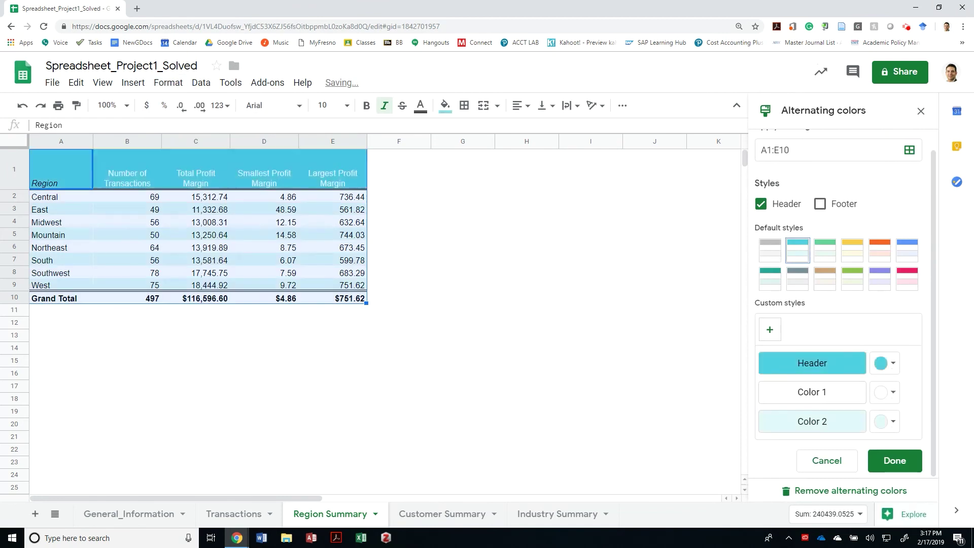
click(852, 279)
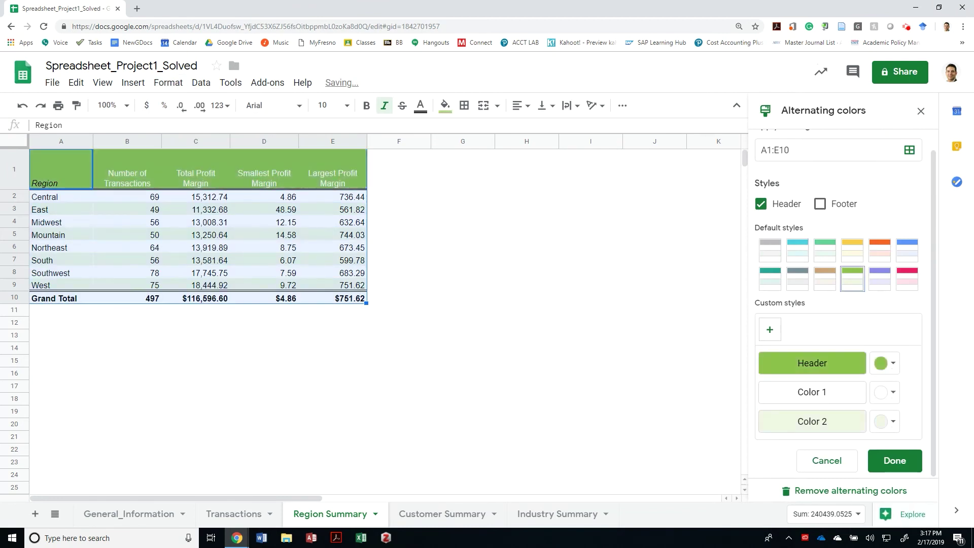
click(824, 278)
click(797, 278)
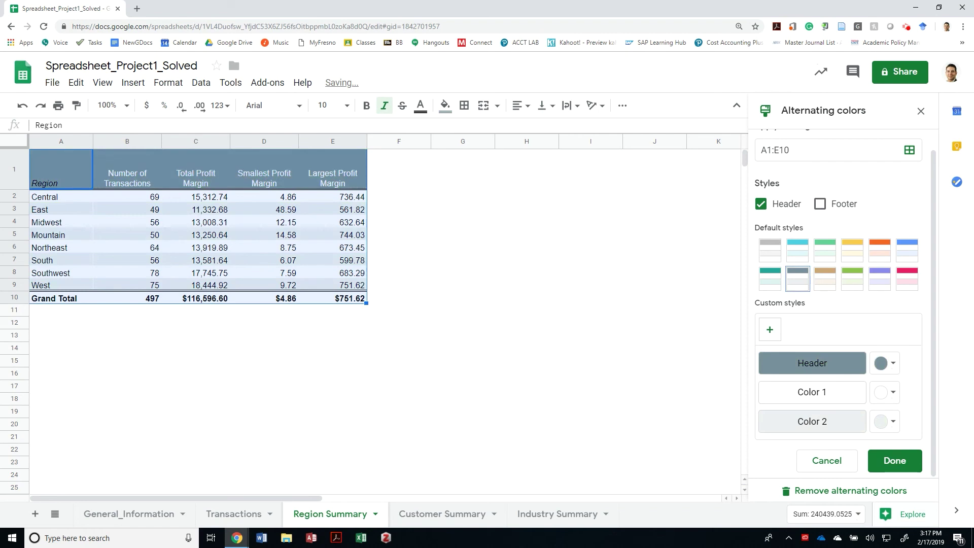
click(894, 460)
click(462, 423)
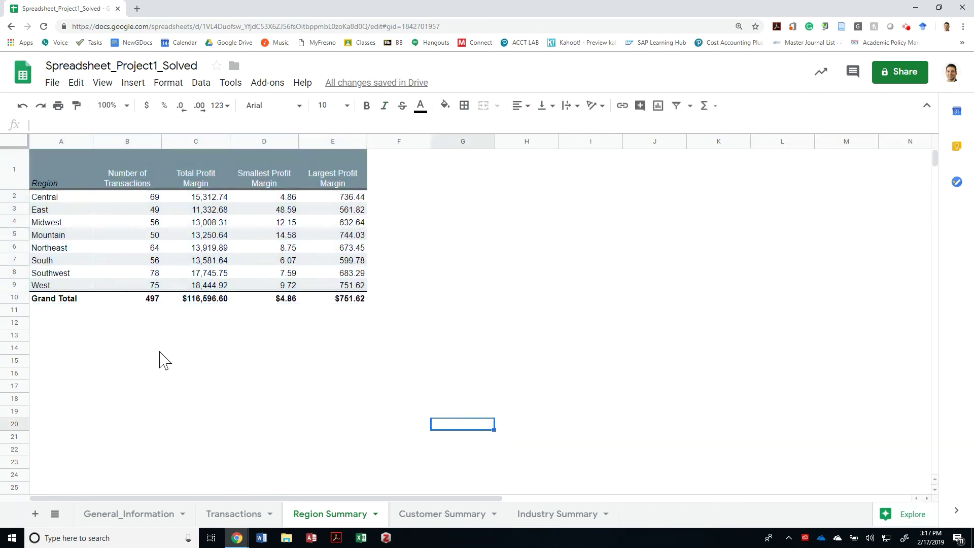
Step: Change the text color of the Region header in A1 to near-white to match the other headers
key(ctrl+Home)
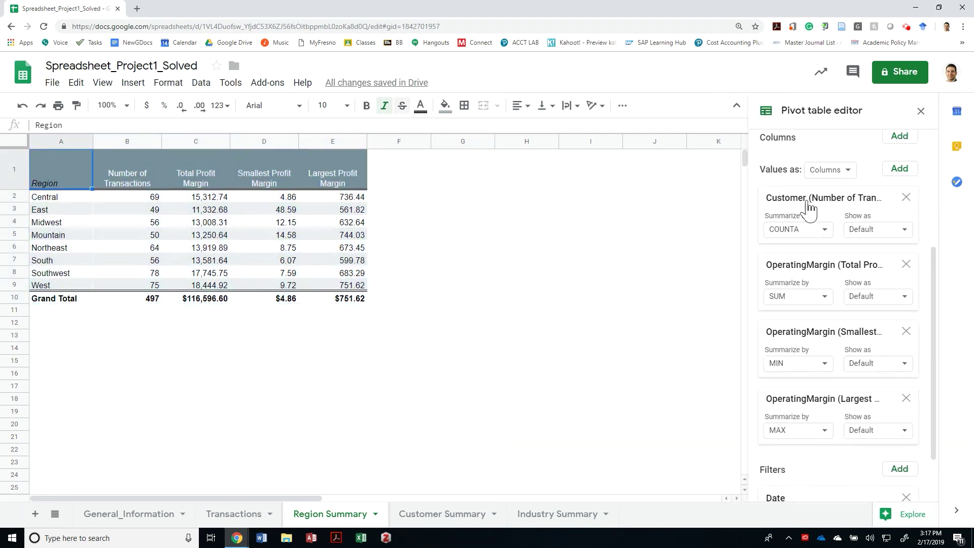
click(420, 105)
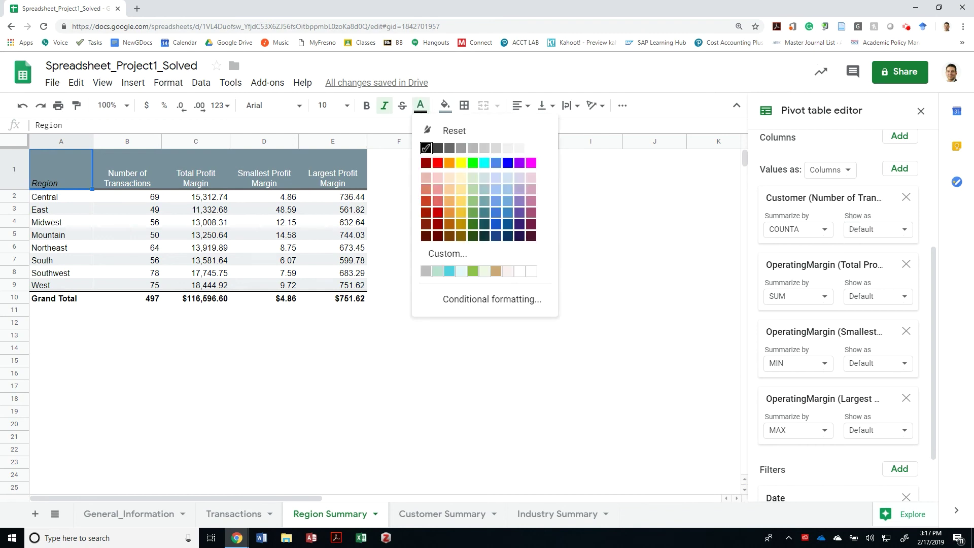
click(519, 148)
click(409, 183)
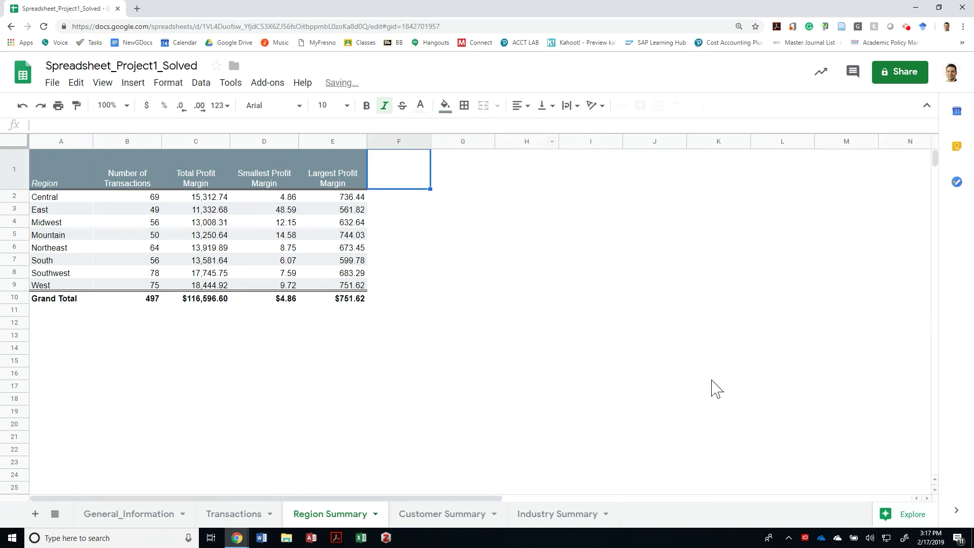
Step: Make all the header cells A1 through E1 bold
drag(80, 175, 303, 174)
key(ctrl+shift+Right)
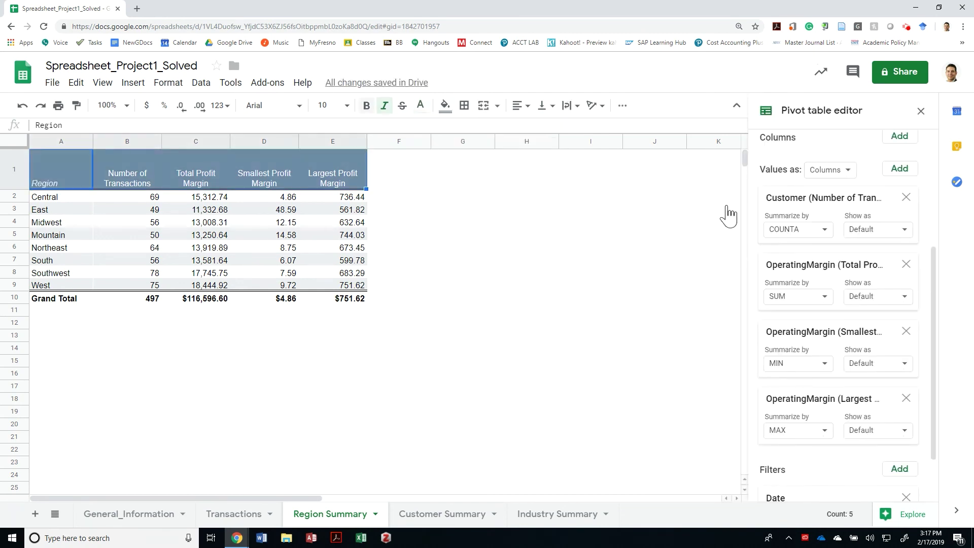
key(ctrl+b)
click(409, 184)
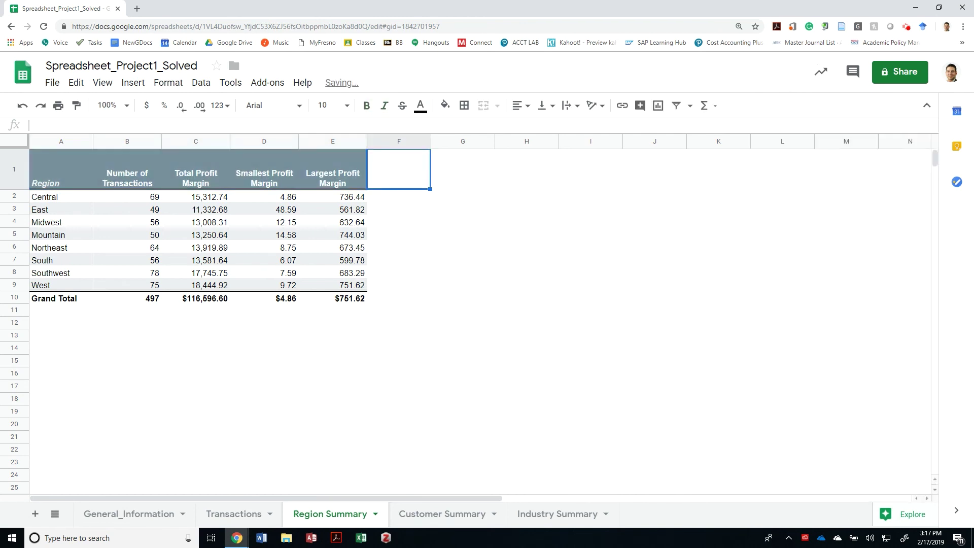
click(197, 208)
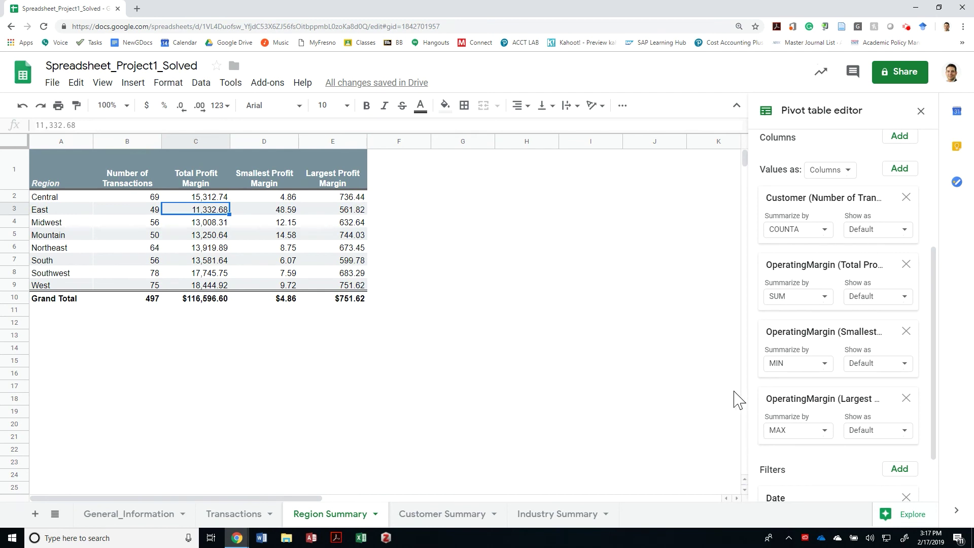
key(Right)
key(Right)
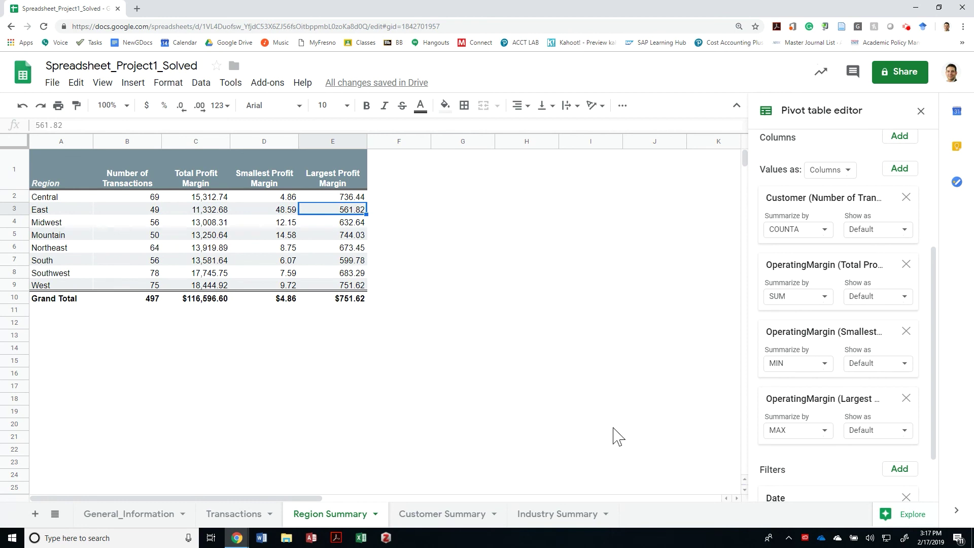
key(Up)
key(Left)
key(Left)
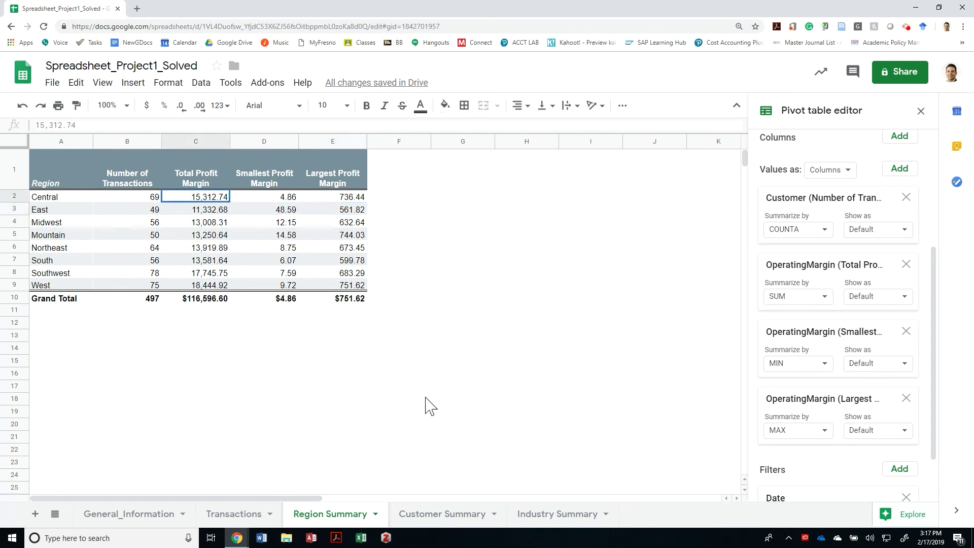
key(Down)
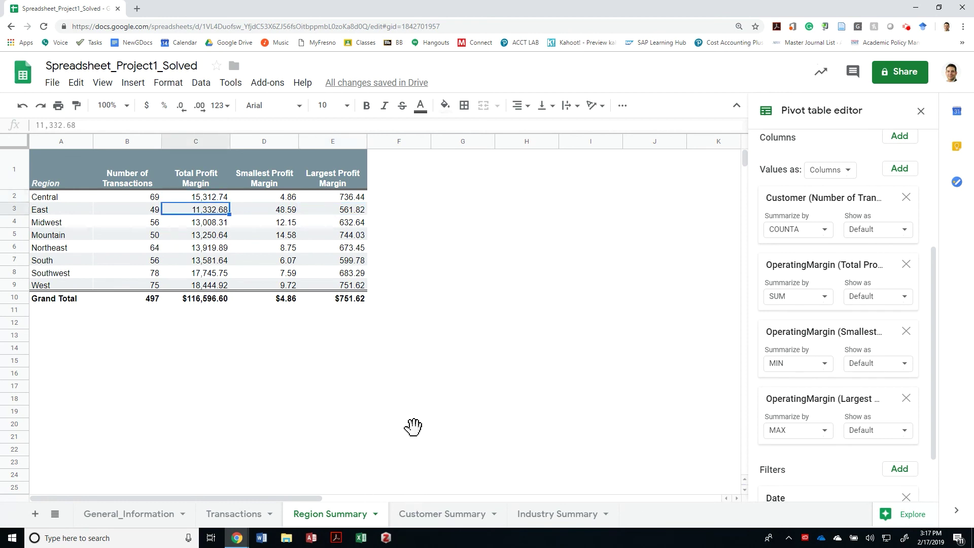